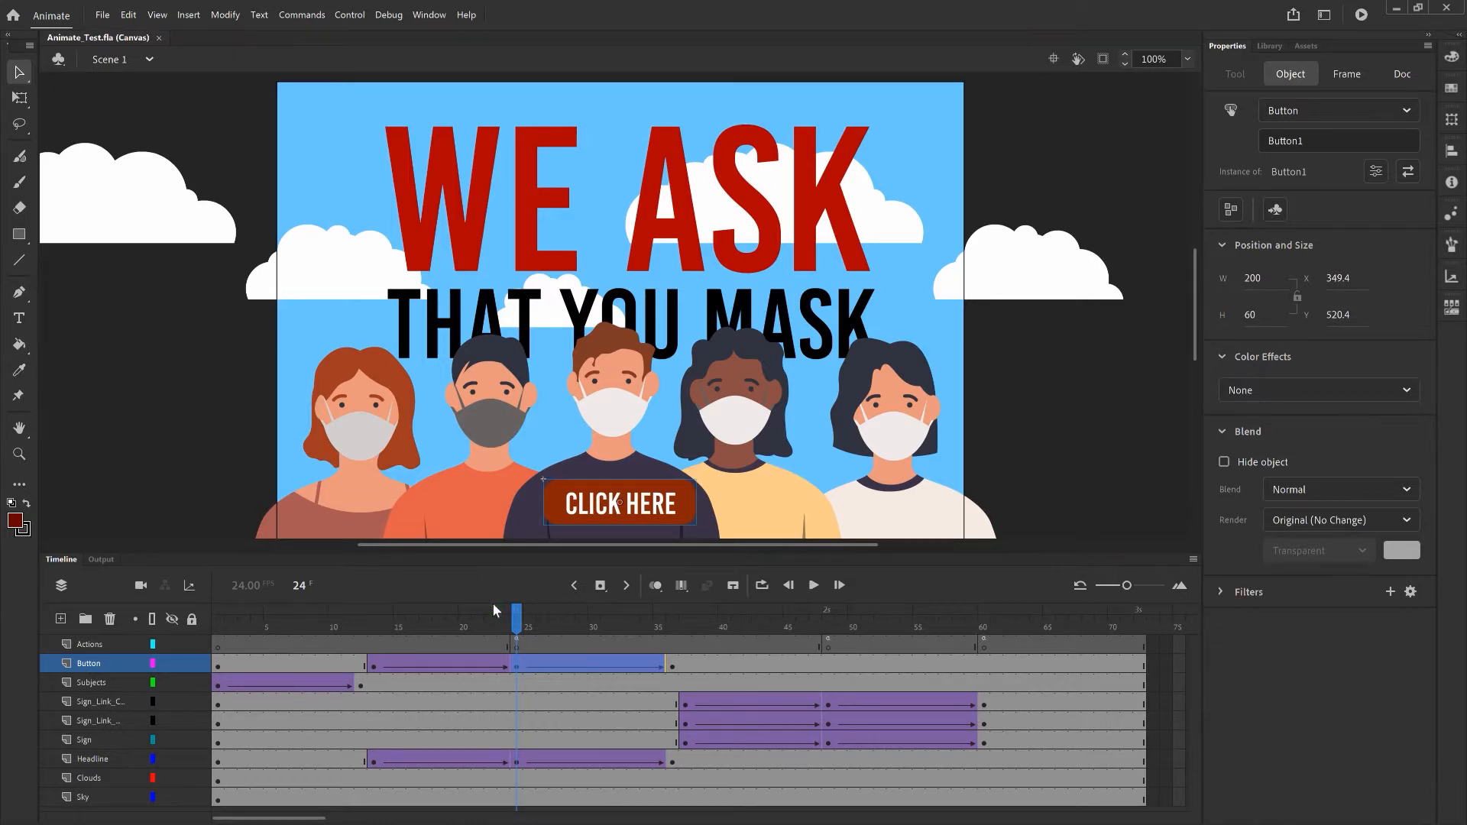
Test the movie in the browser, trying the CLICK HERE button, the CDC website link and CLOSE, and return to the timeline
key(ctrl+Return)
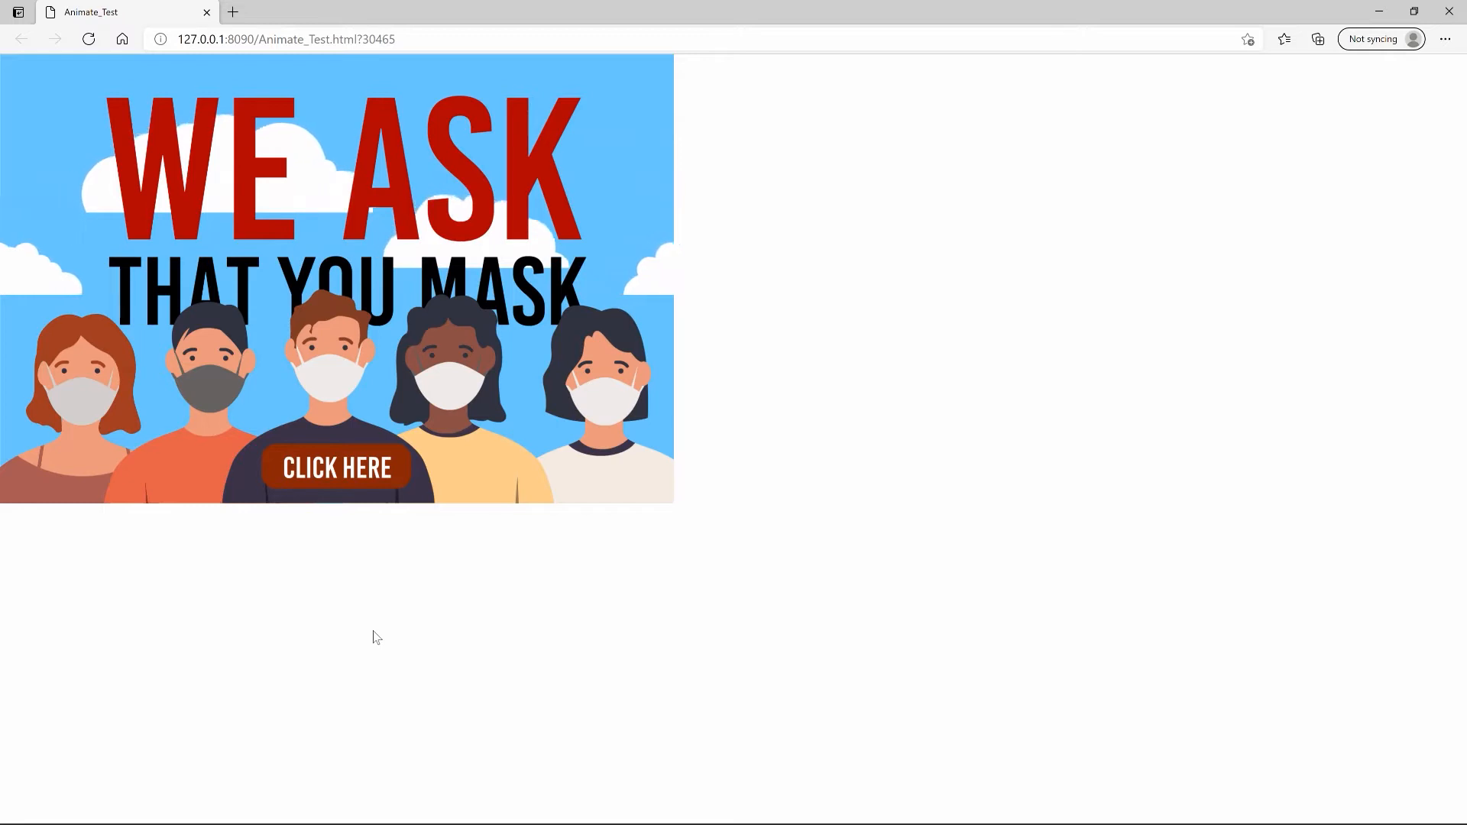
click(382, 478)
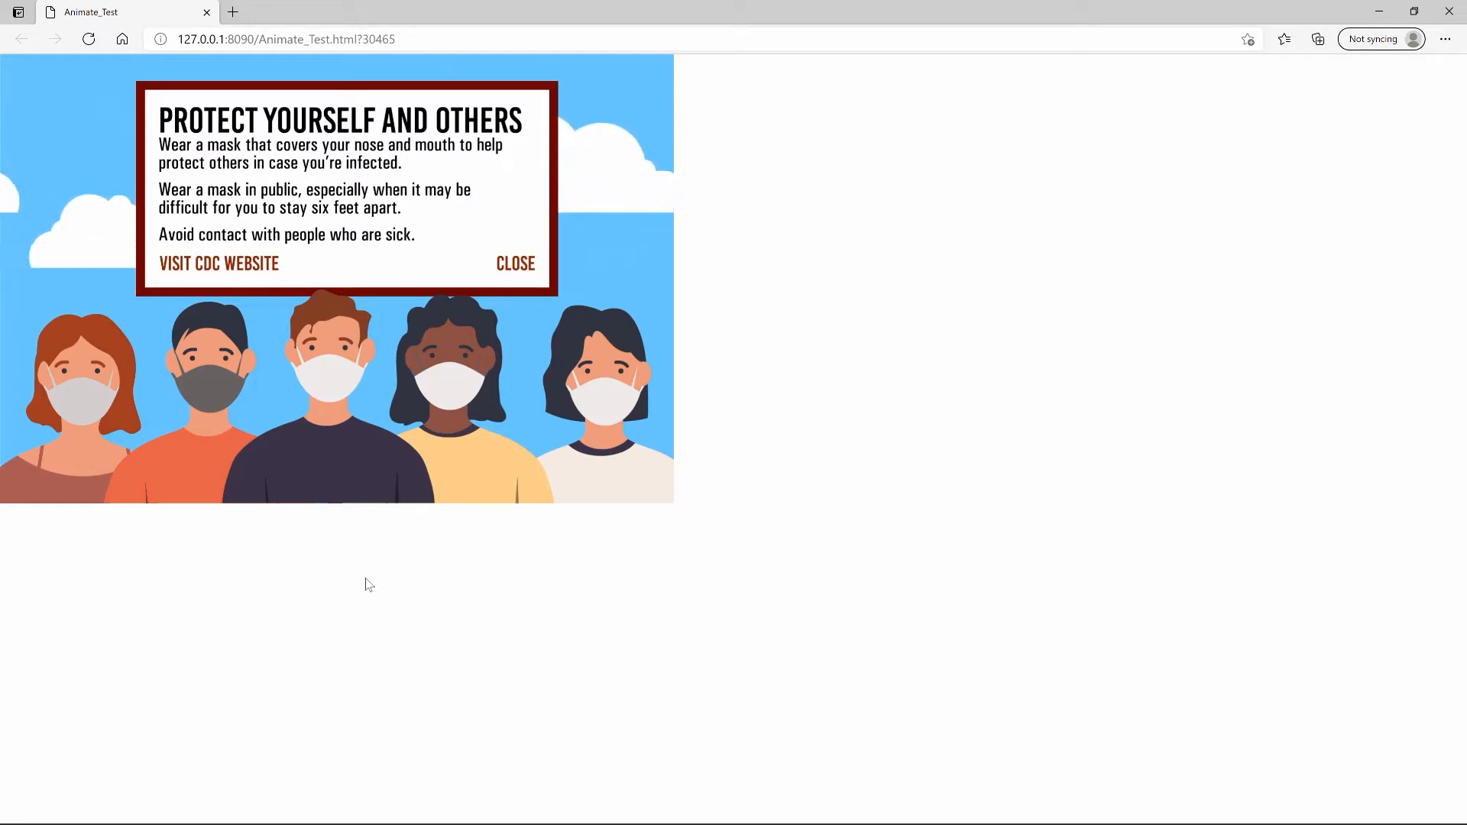
click(255, 263)
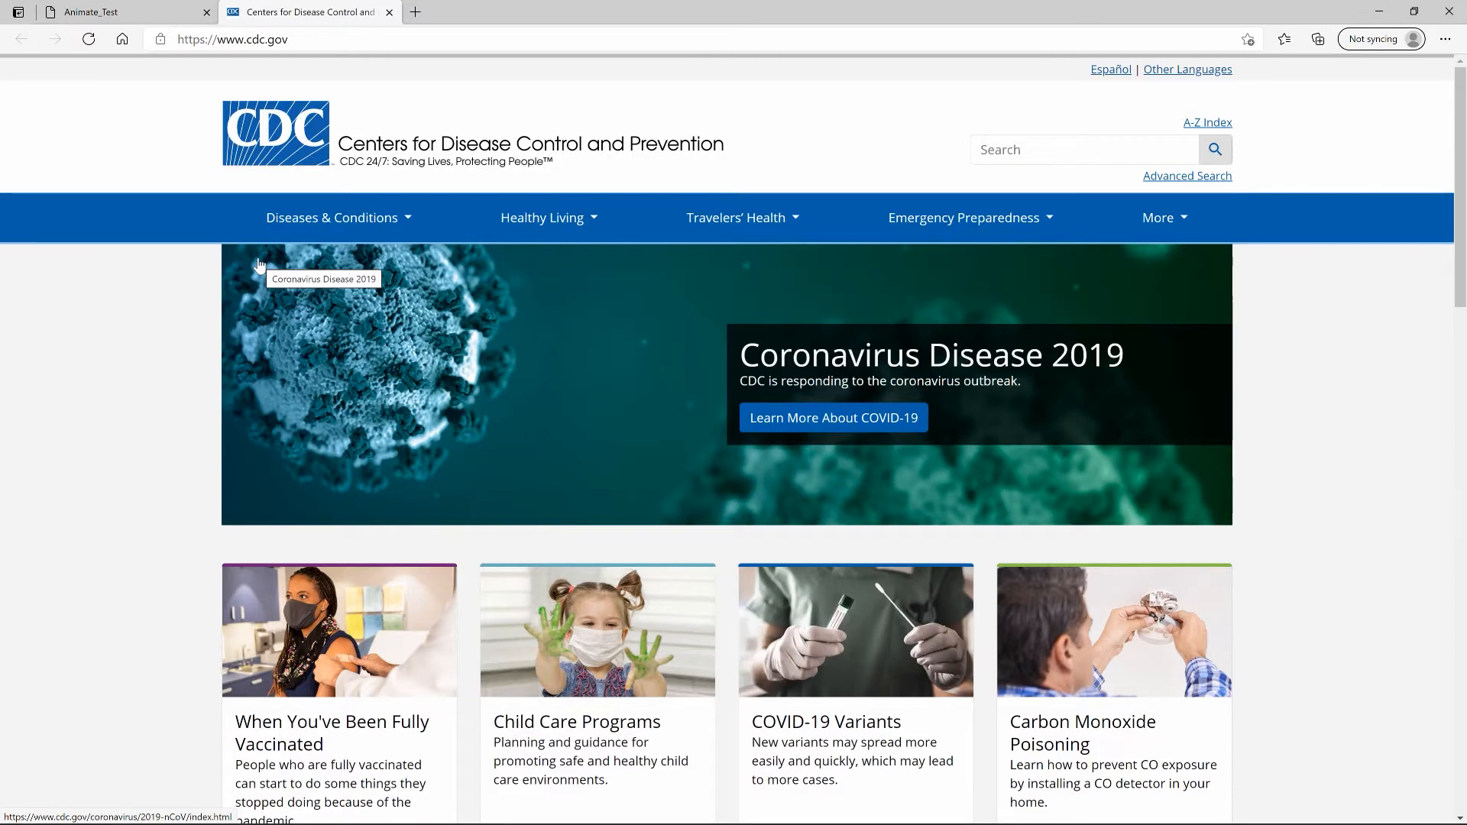
click(389, 12)
click(524, 263)
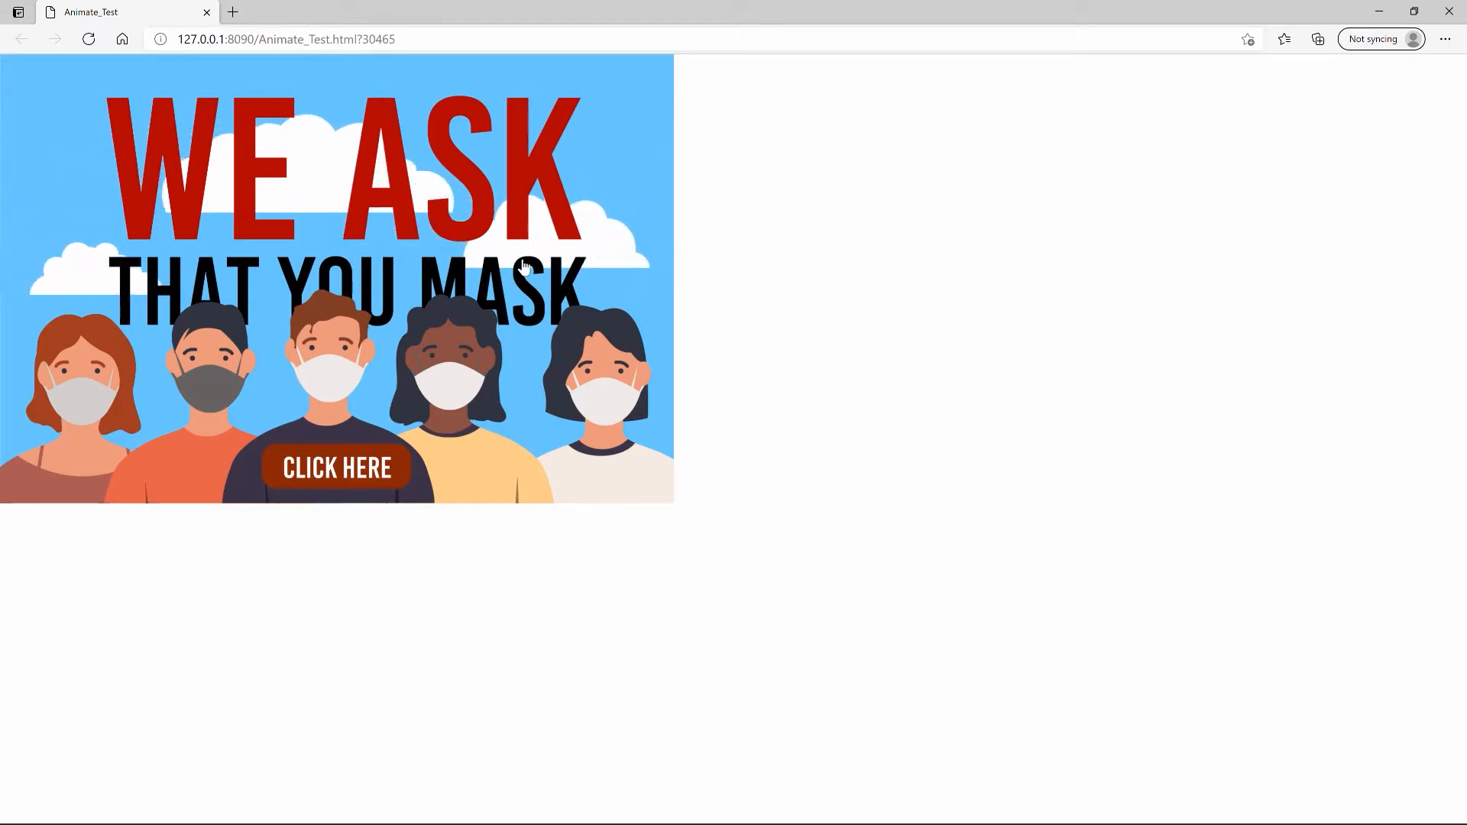
key(ctrl+w)
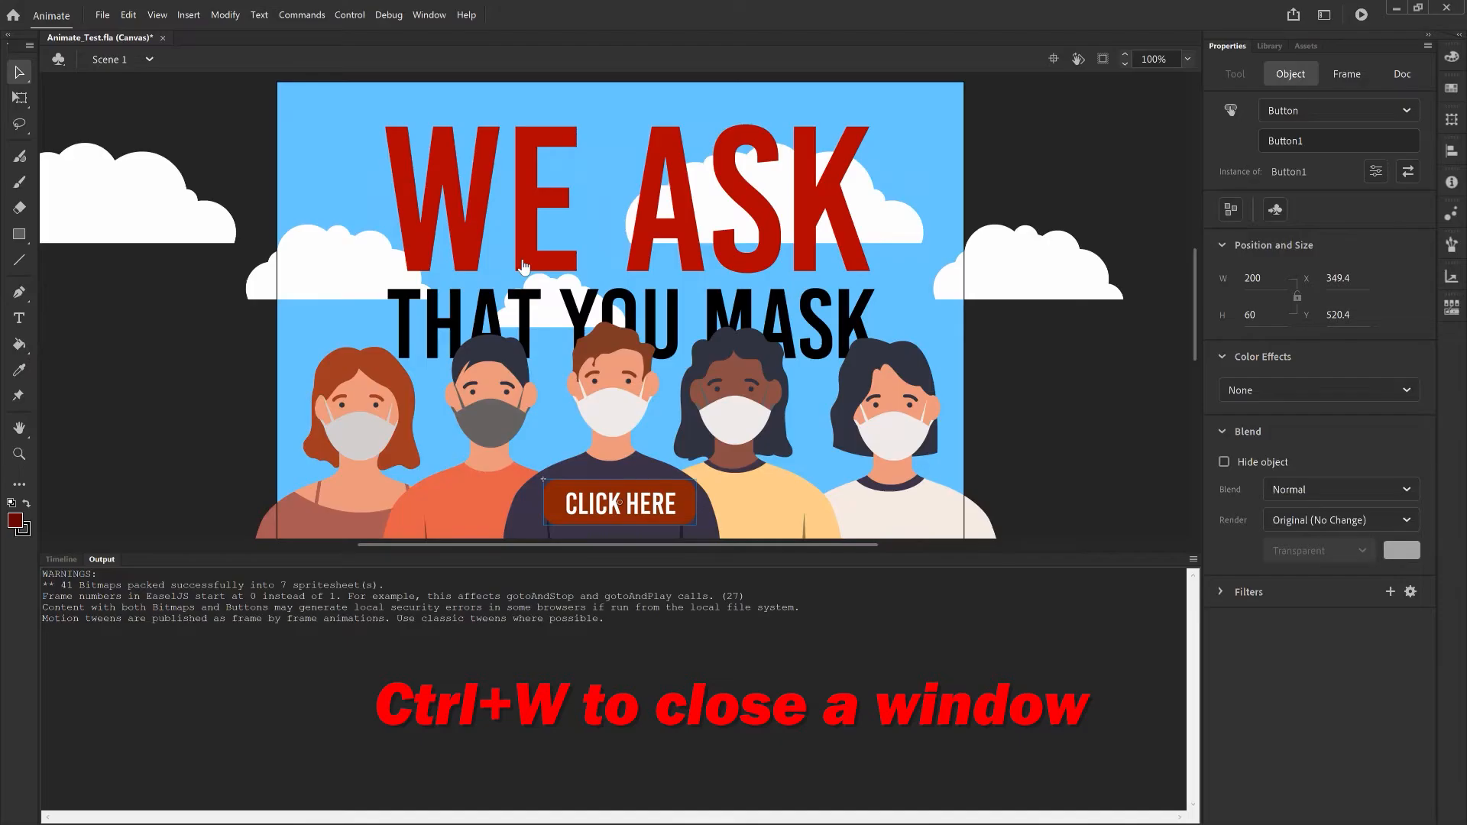
click(62, 560)
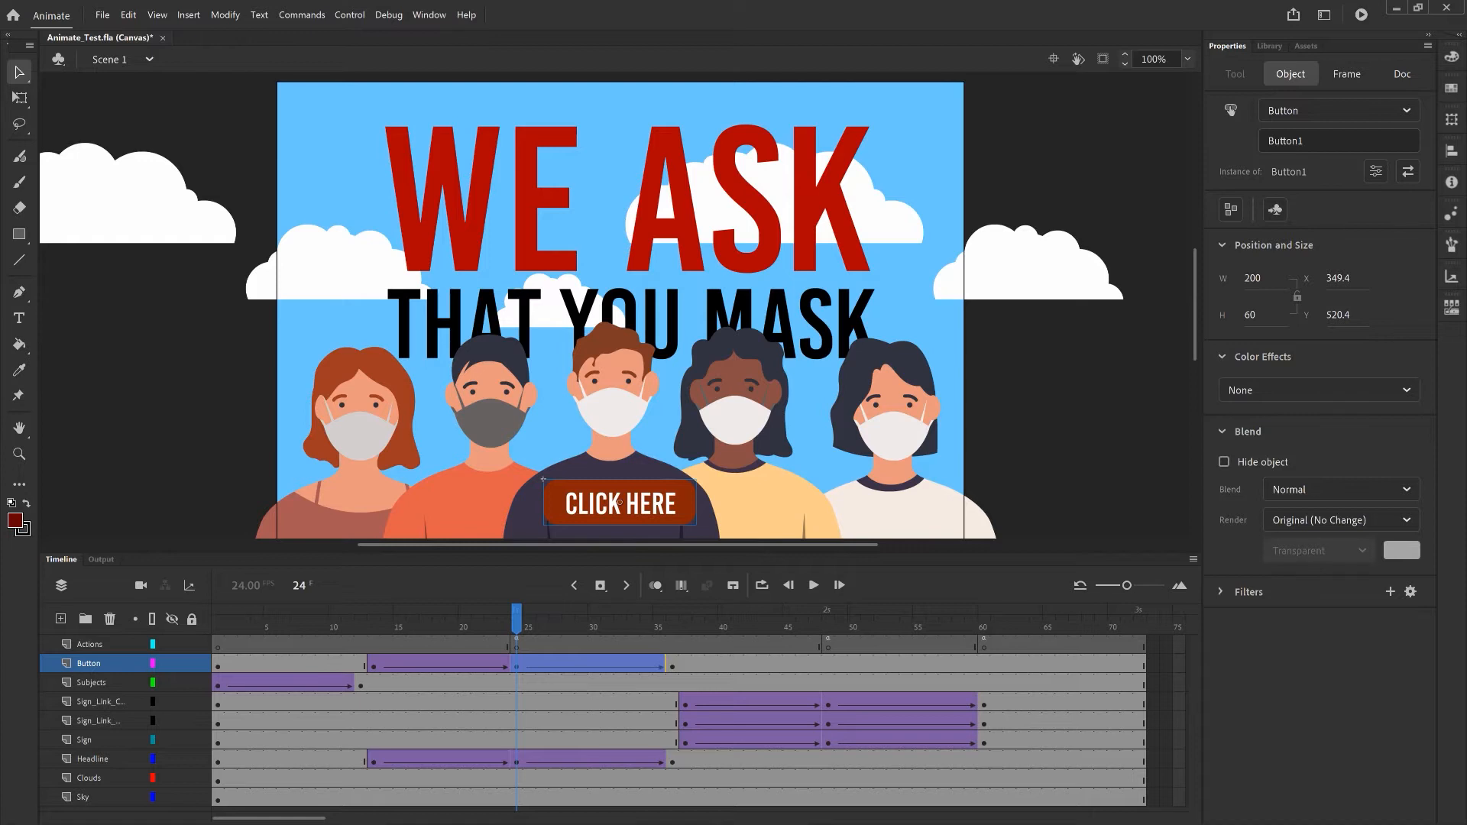
Open the publish settings and change the JavaScript/HTML output name to Animate_Final
click(103, 15)
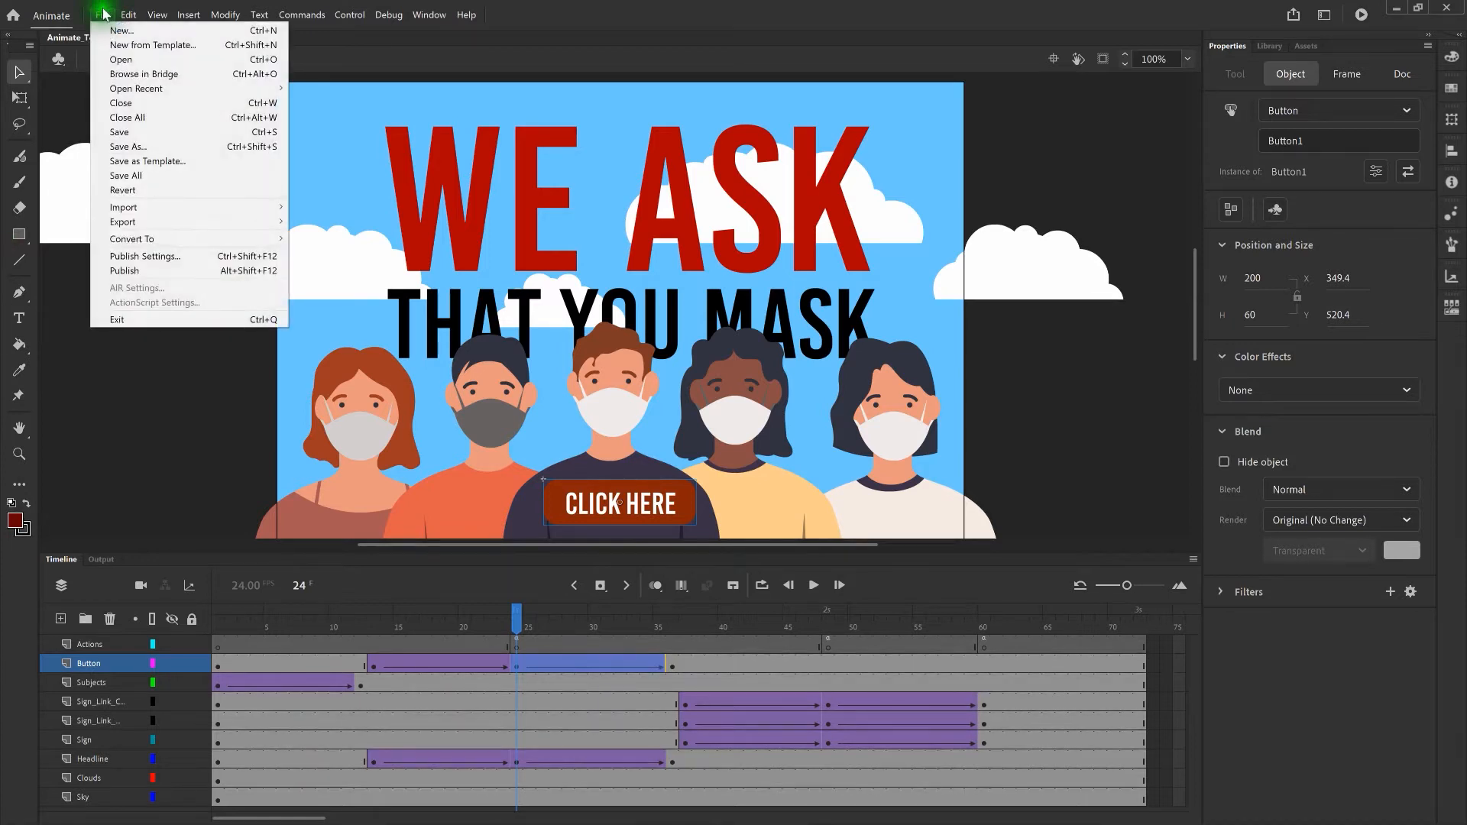
click(135, 256)
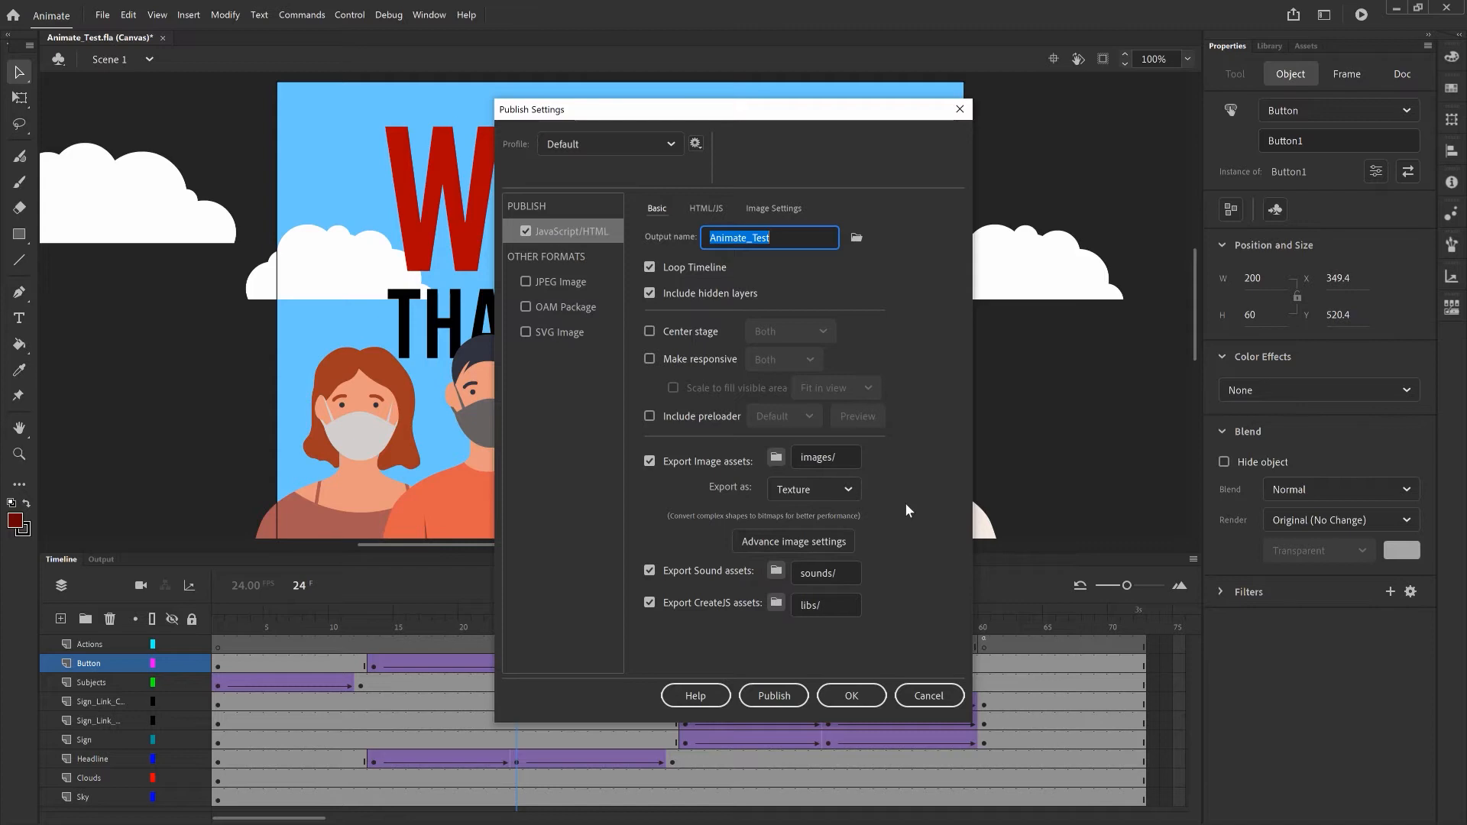
key(Right)
key(shift+Left)
key(shift+Left)
key(shift+Left)
text(Final)
Browse for the publish destination to the commercelane folder inside Documents > wwwroot
click(856, 239)
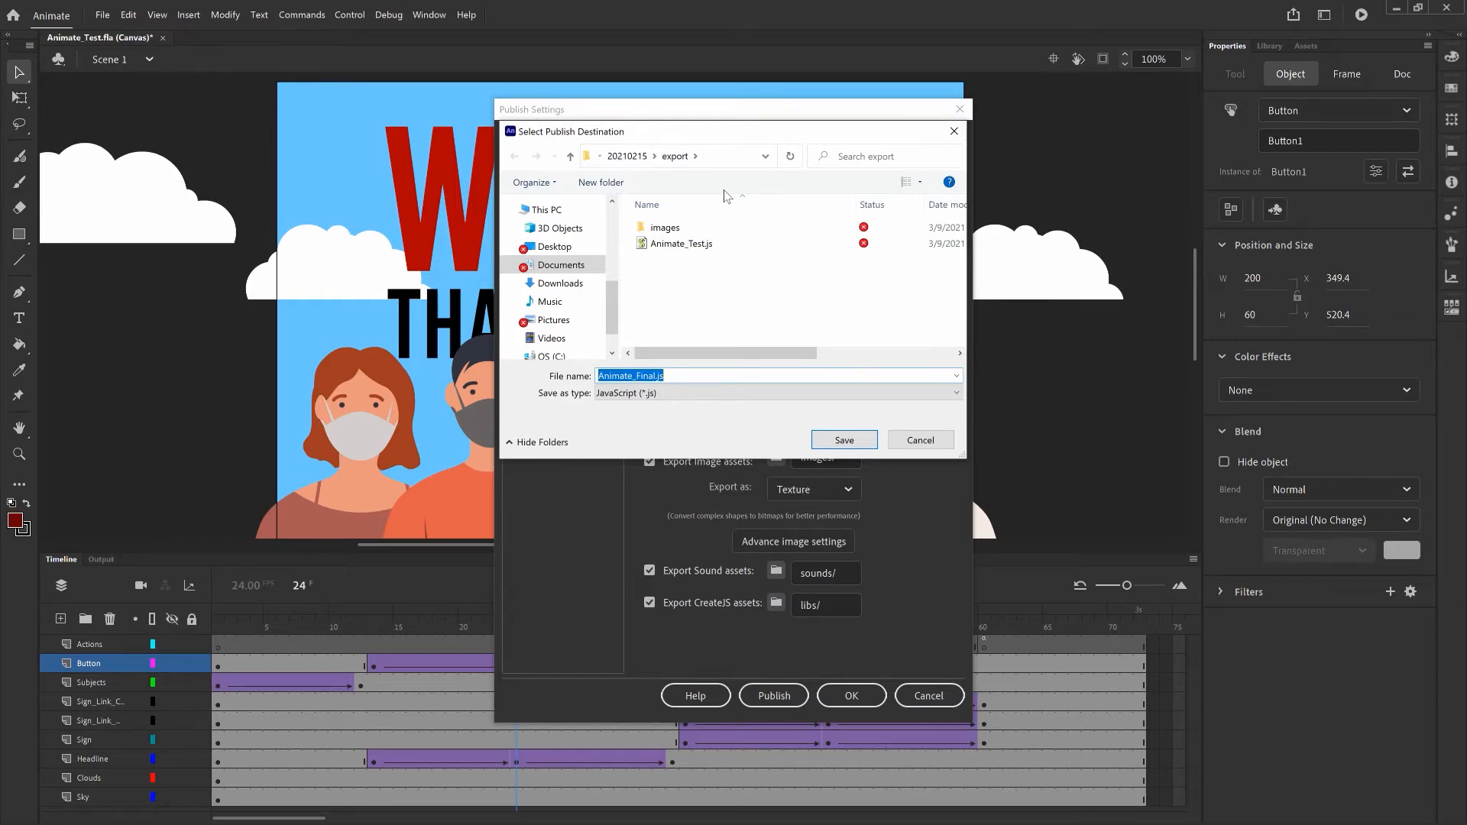
click(566, 265)
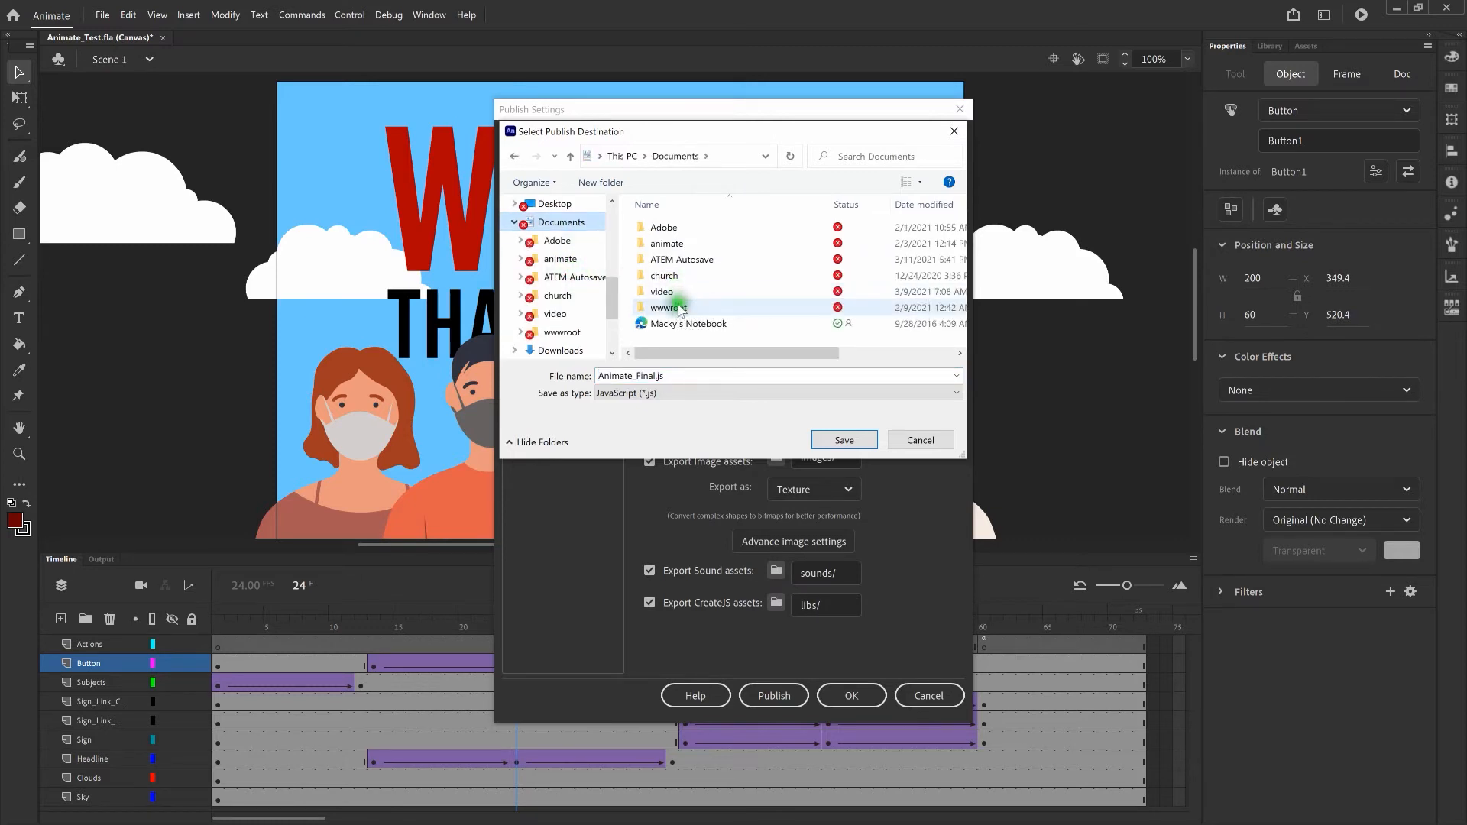
click(678, 308)
double_click(677, 308)
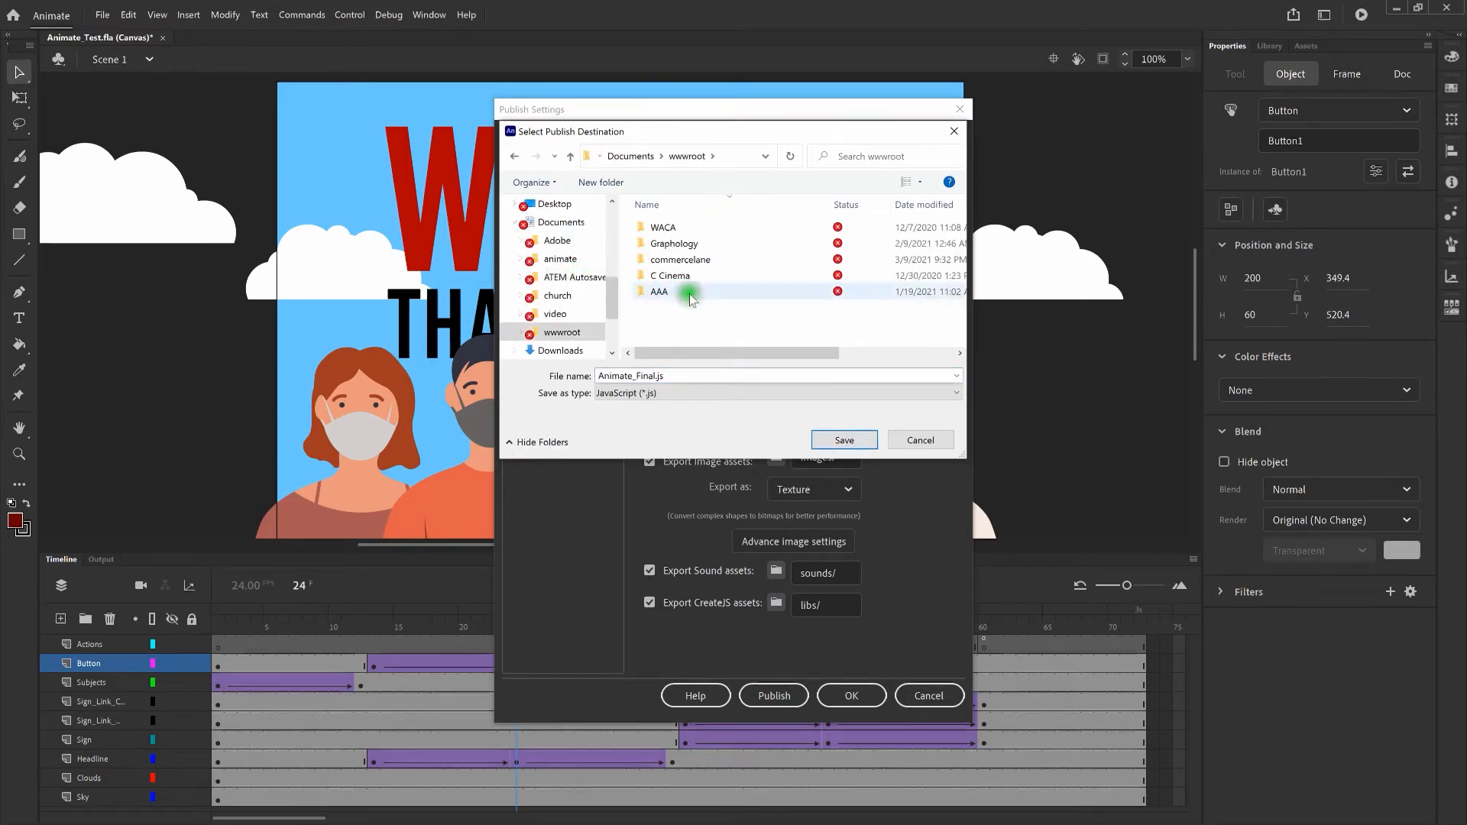
double_click(704, 260)
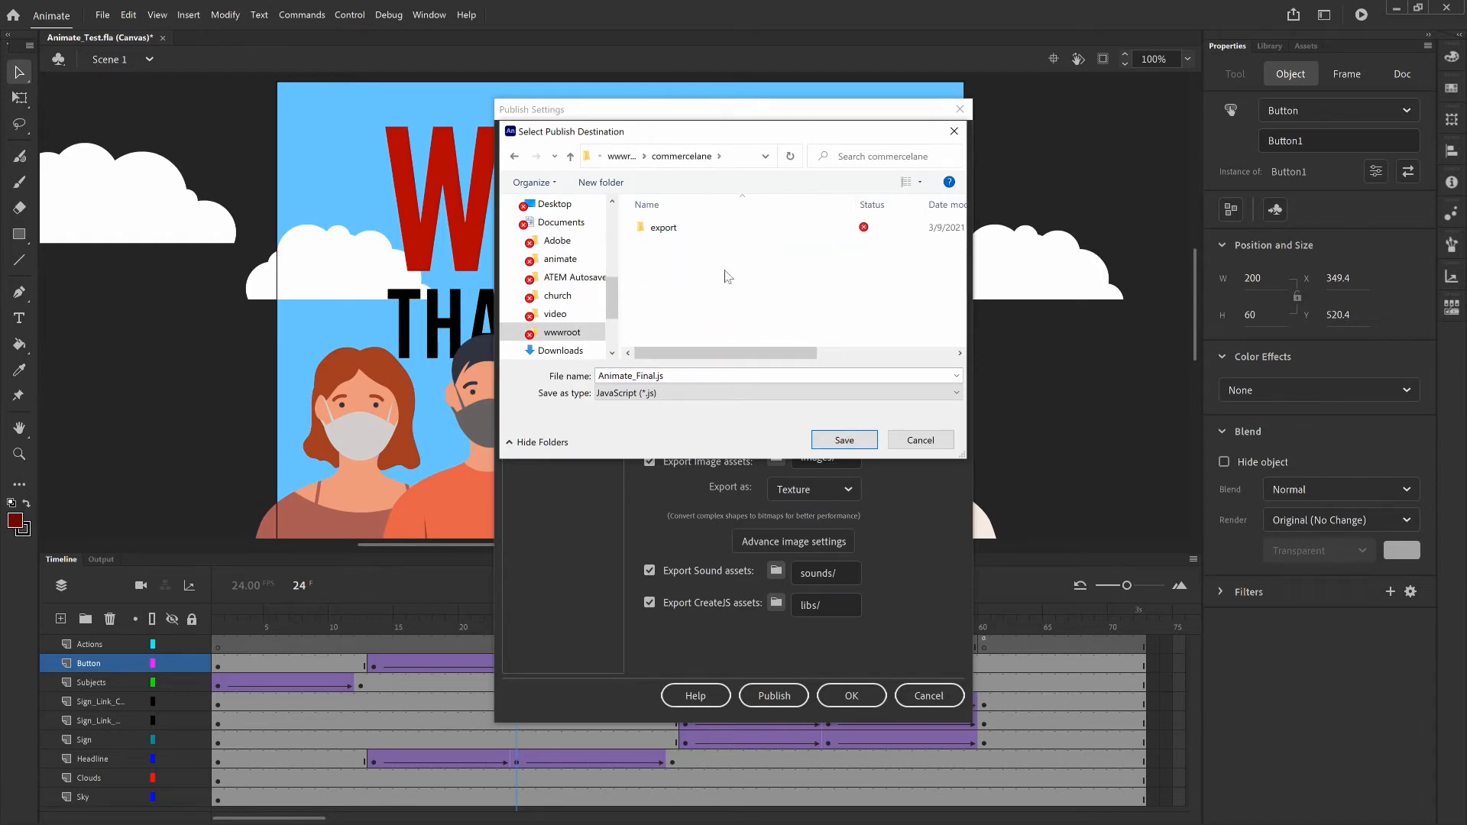
Create a new folder named animatetest inside the commercelane folder
right_click(724, 269)
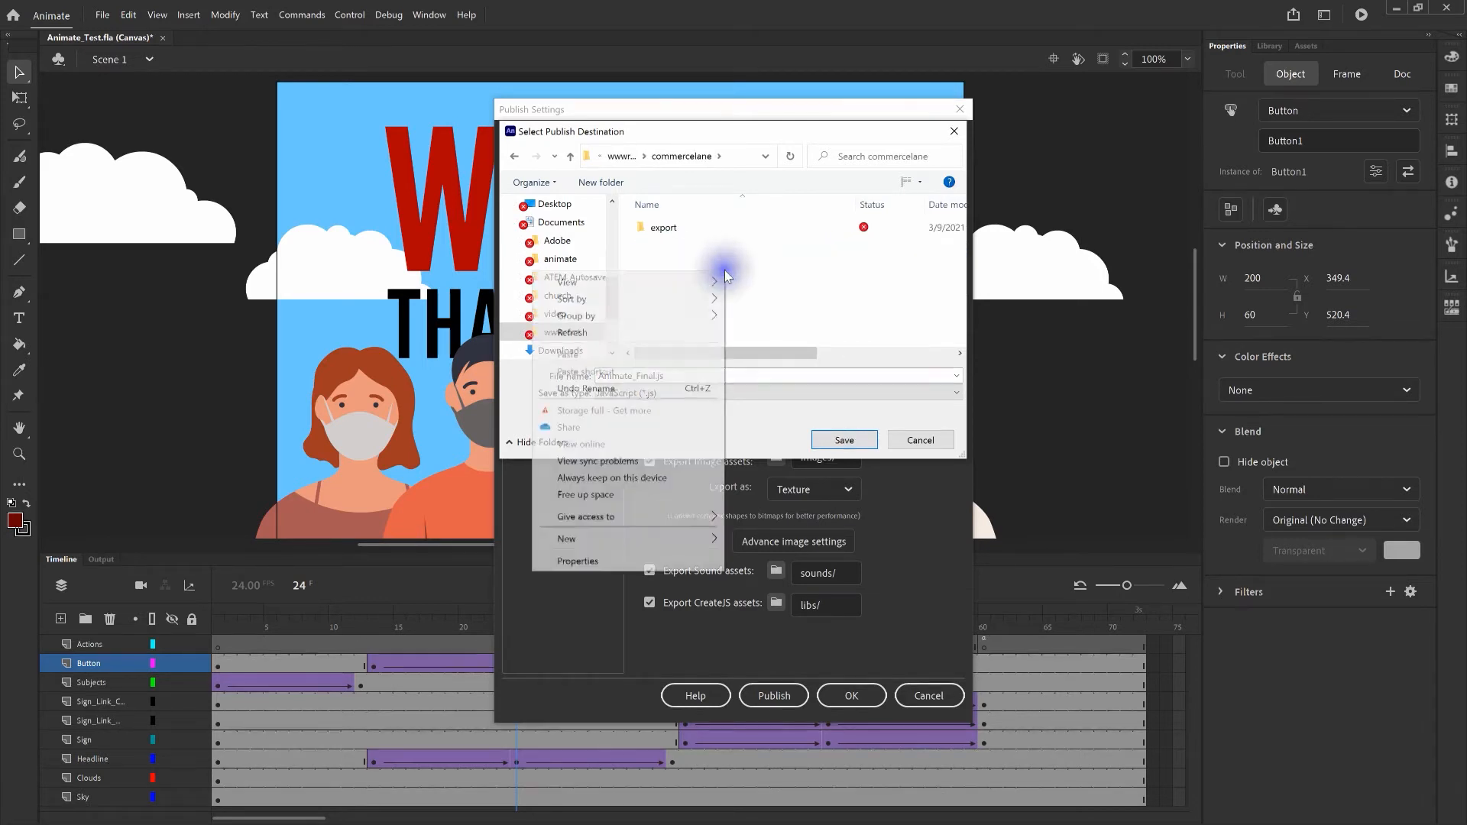
mouse_move(657, 537)
click(763, 541)
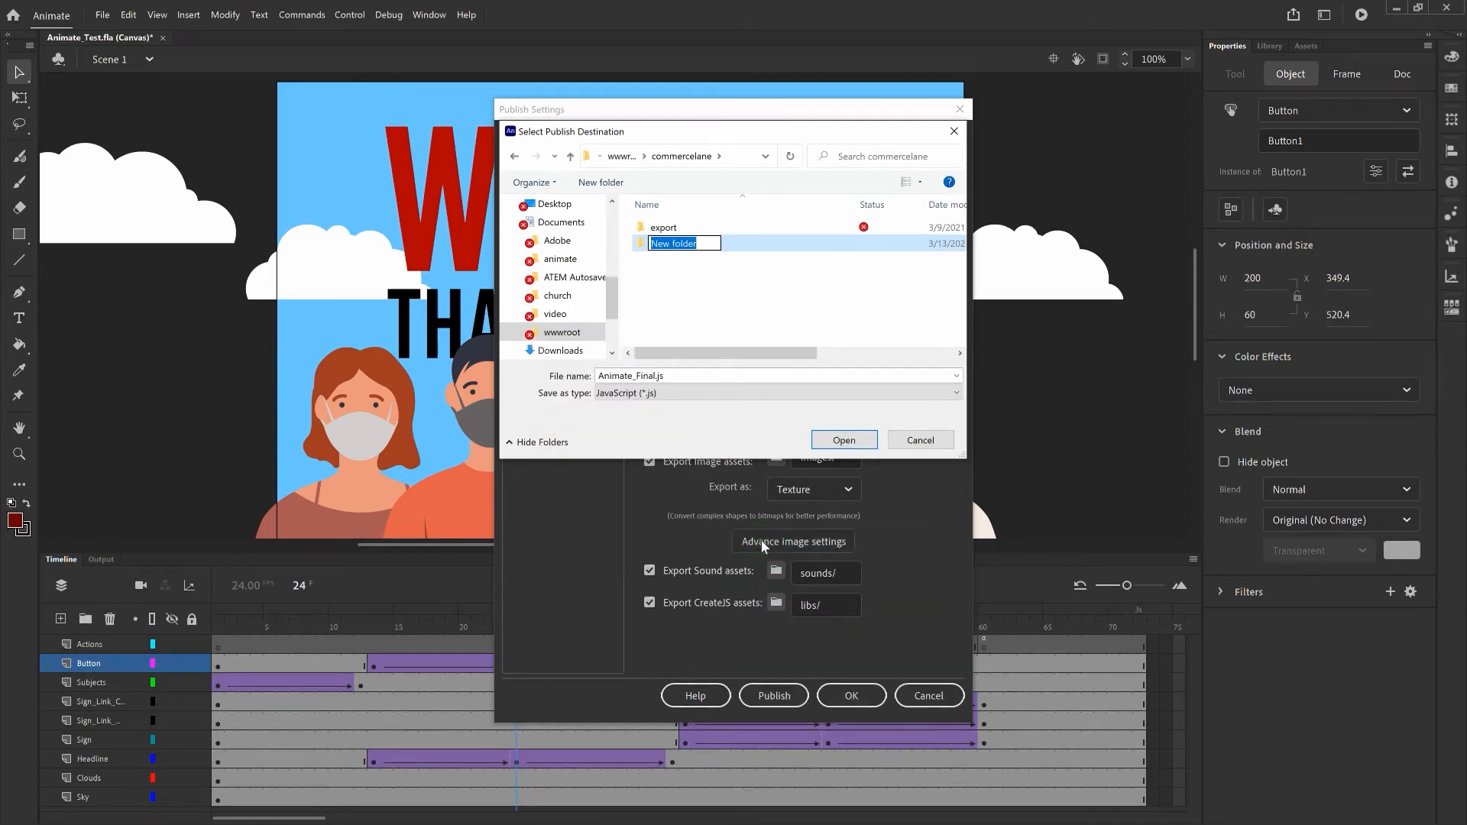
text(a)
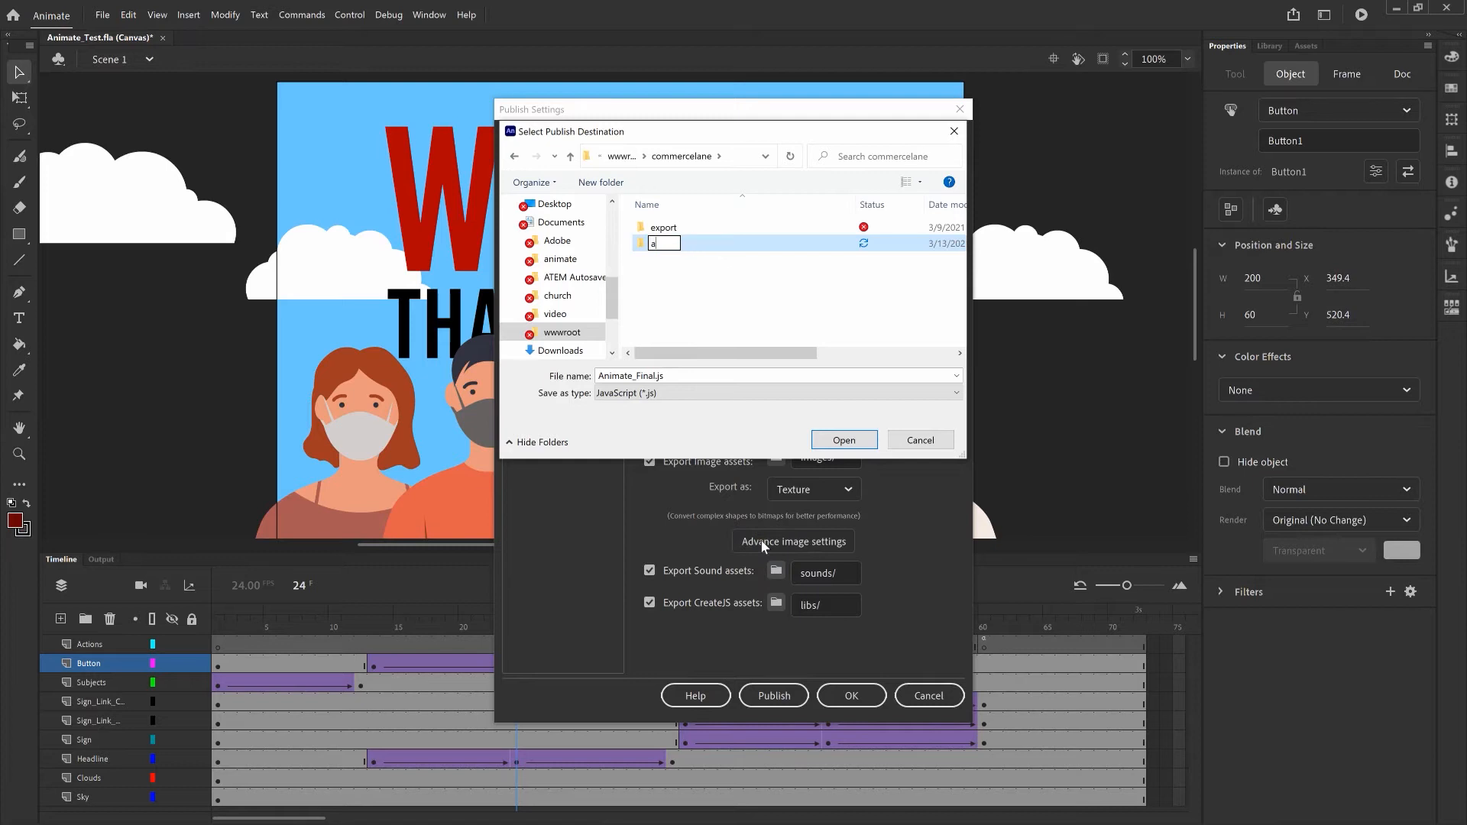
text(nimatetest)
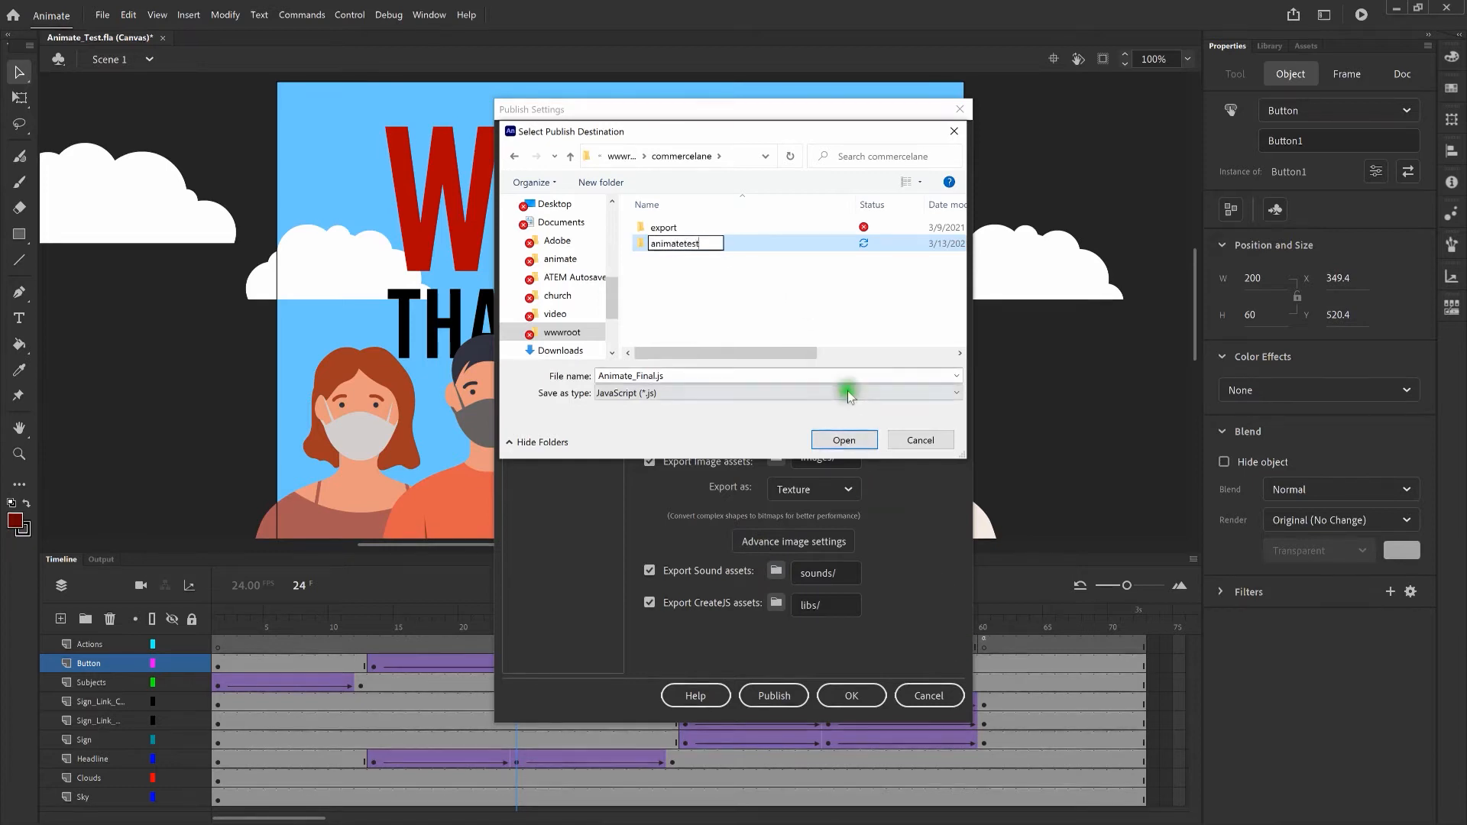
click(845, 442)
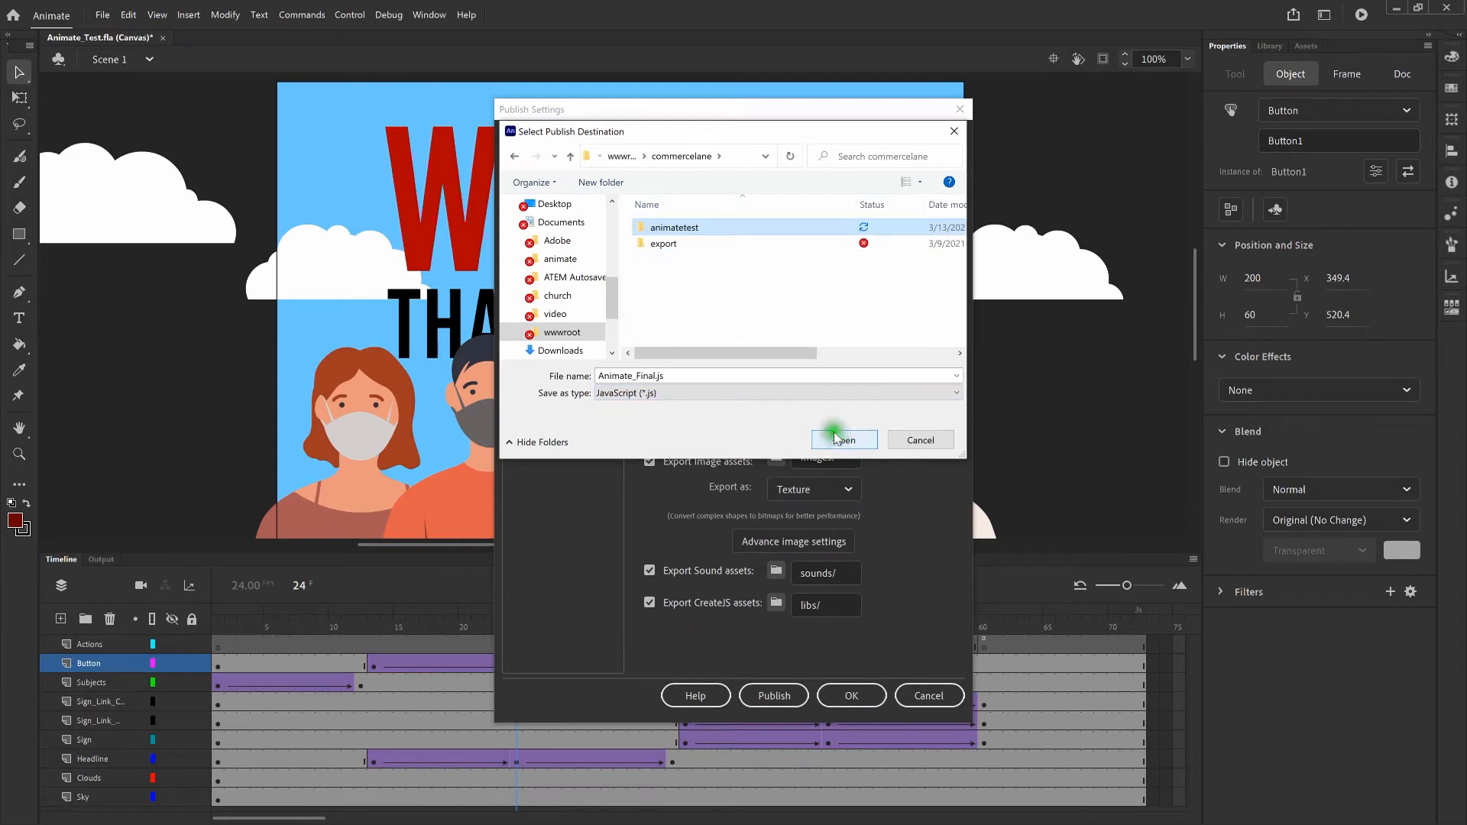
Set the publish destination to Animate_Final.js in the animatetest folder and check the end of the output path
double_click(700, 226)
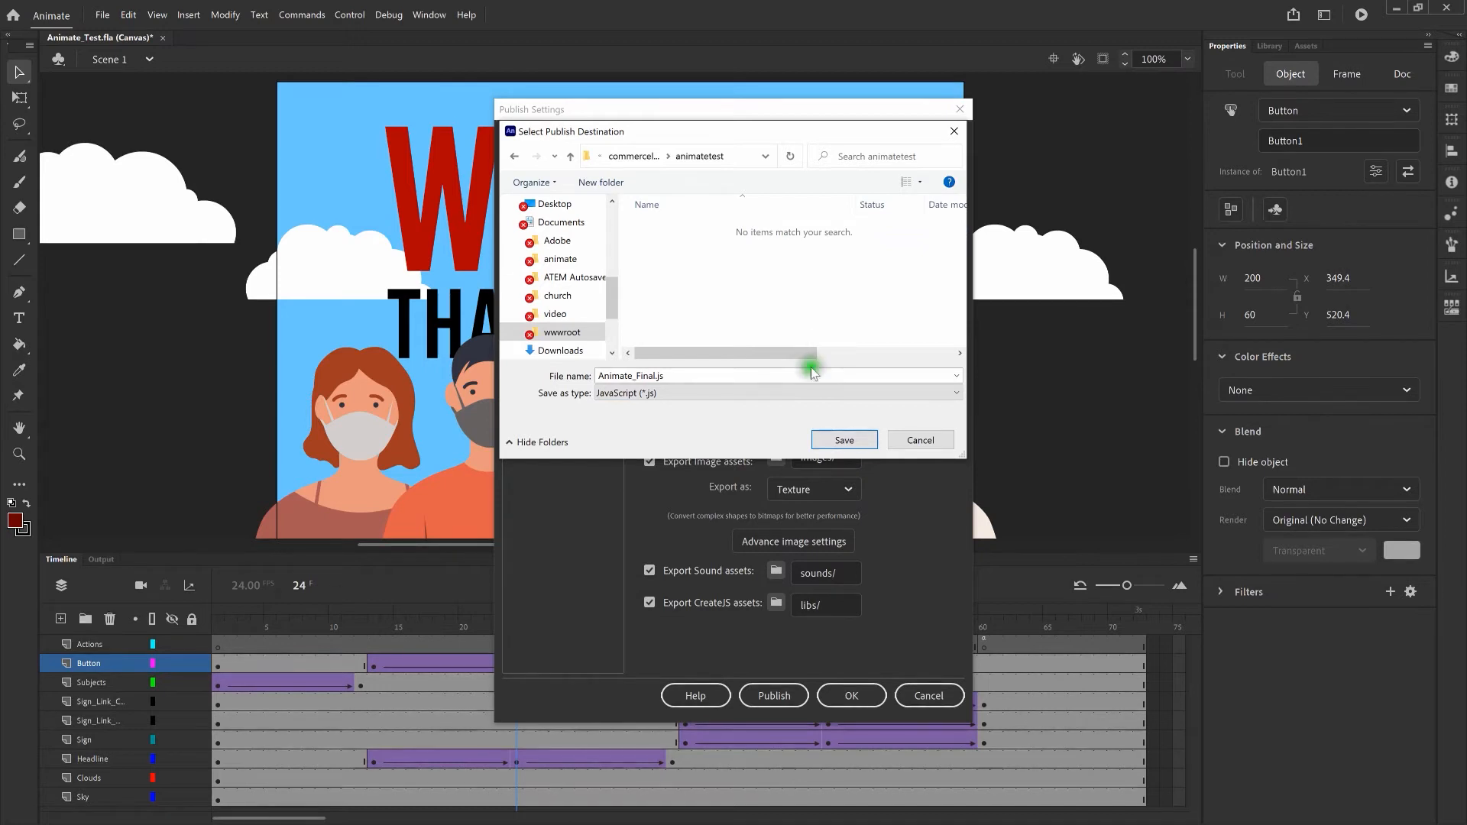
click(843, 441)
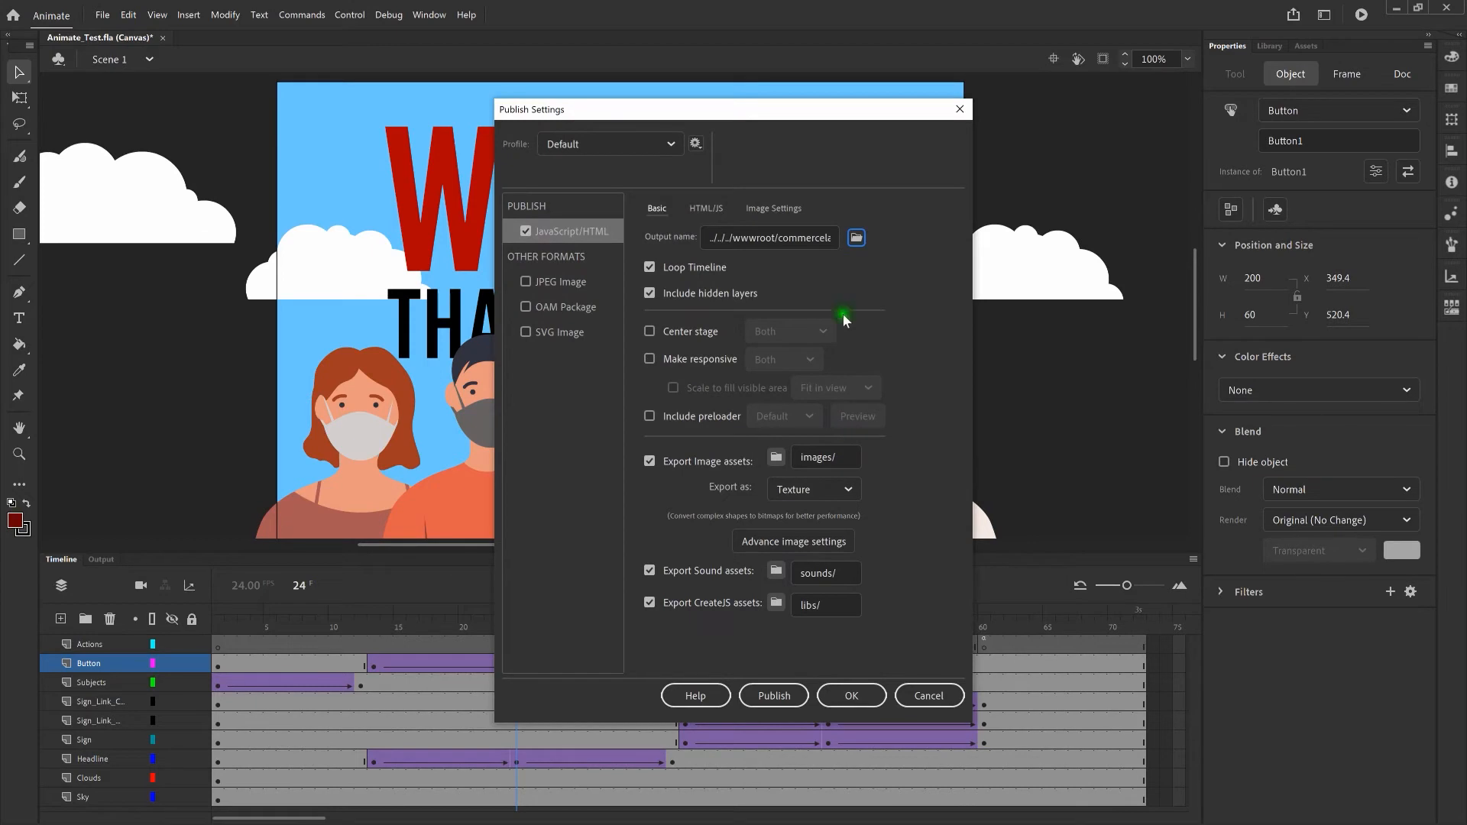
click(857, 238)
click(708, 238)
drag(707, 237, 854, 238)
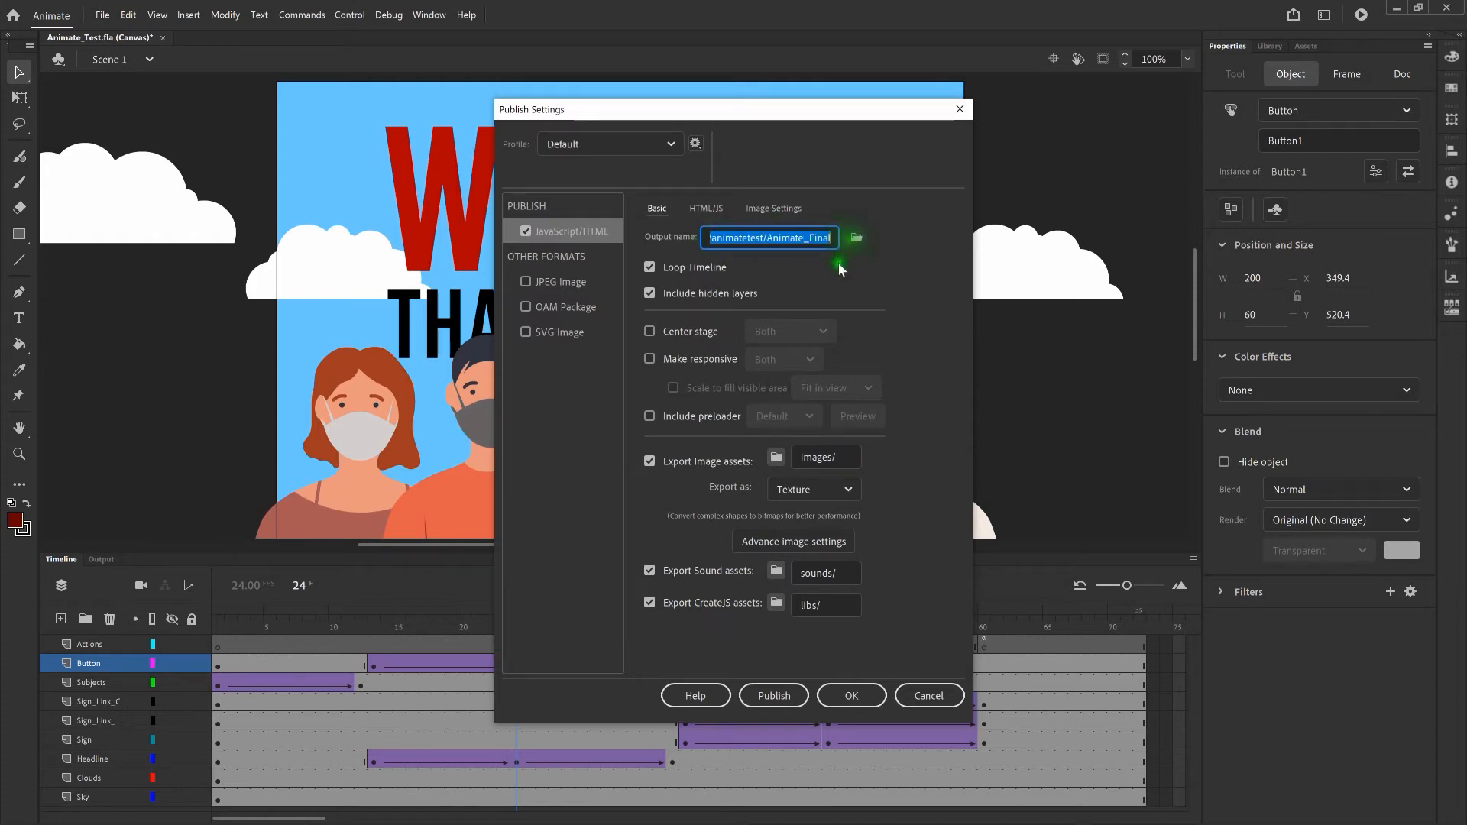
click(806, 275)
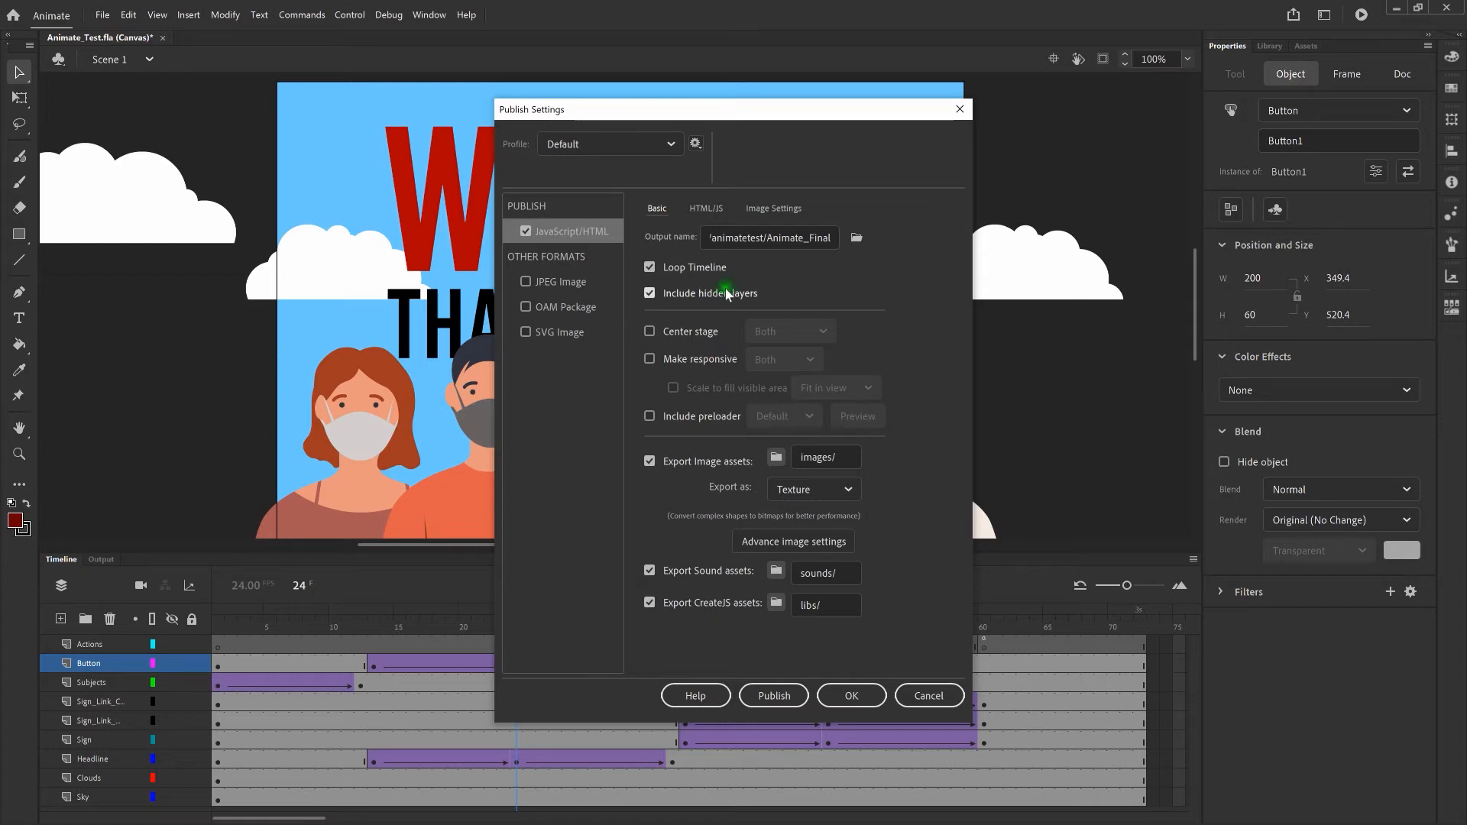
Enable centering of the stage in the published output and set it to Horizontally
click(651, 332)
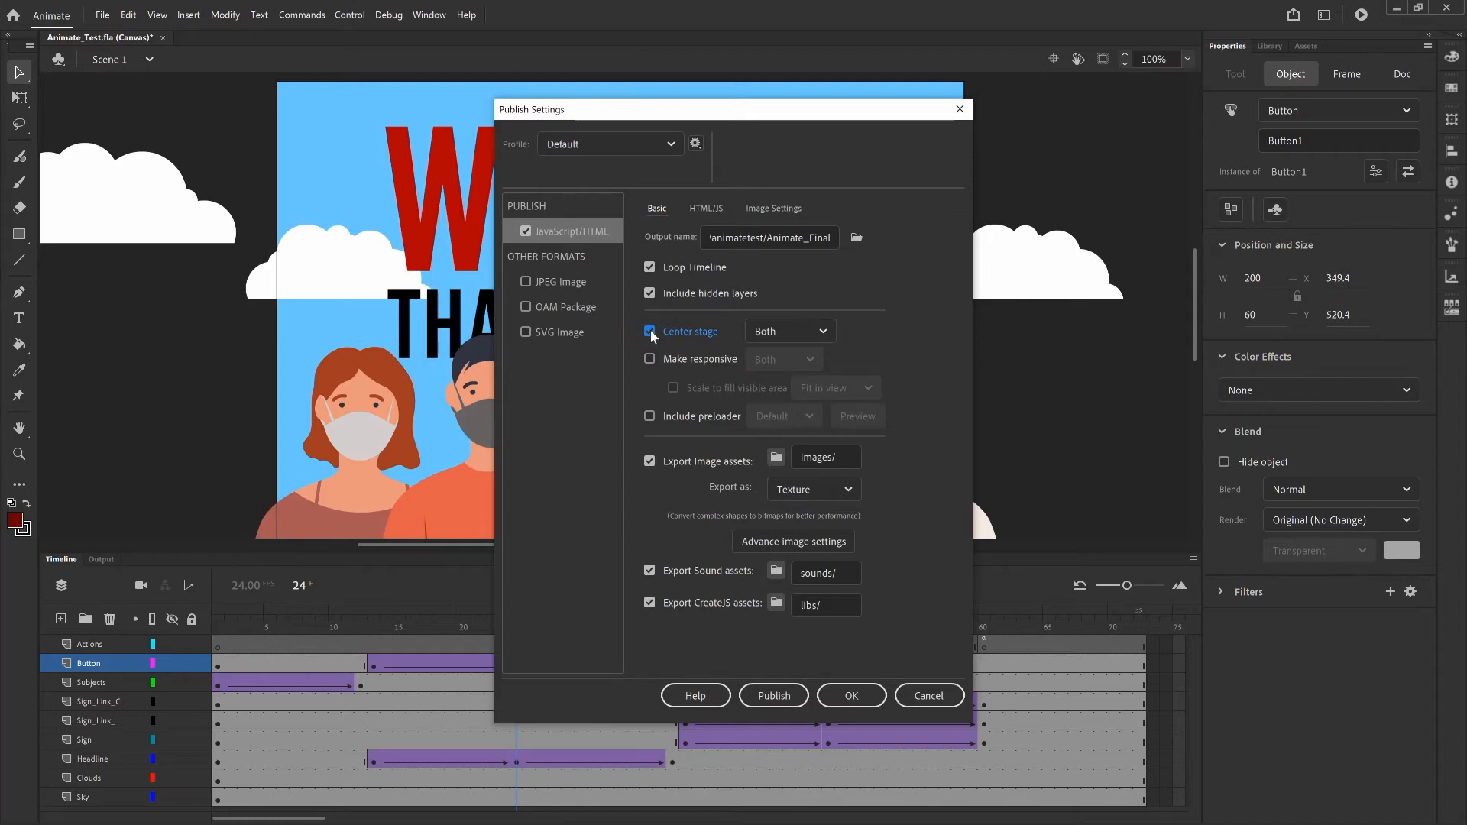
click(823, 331)
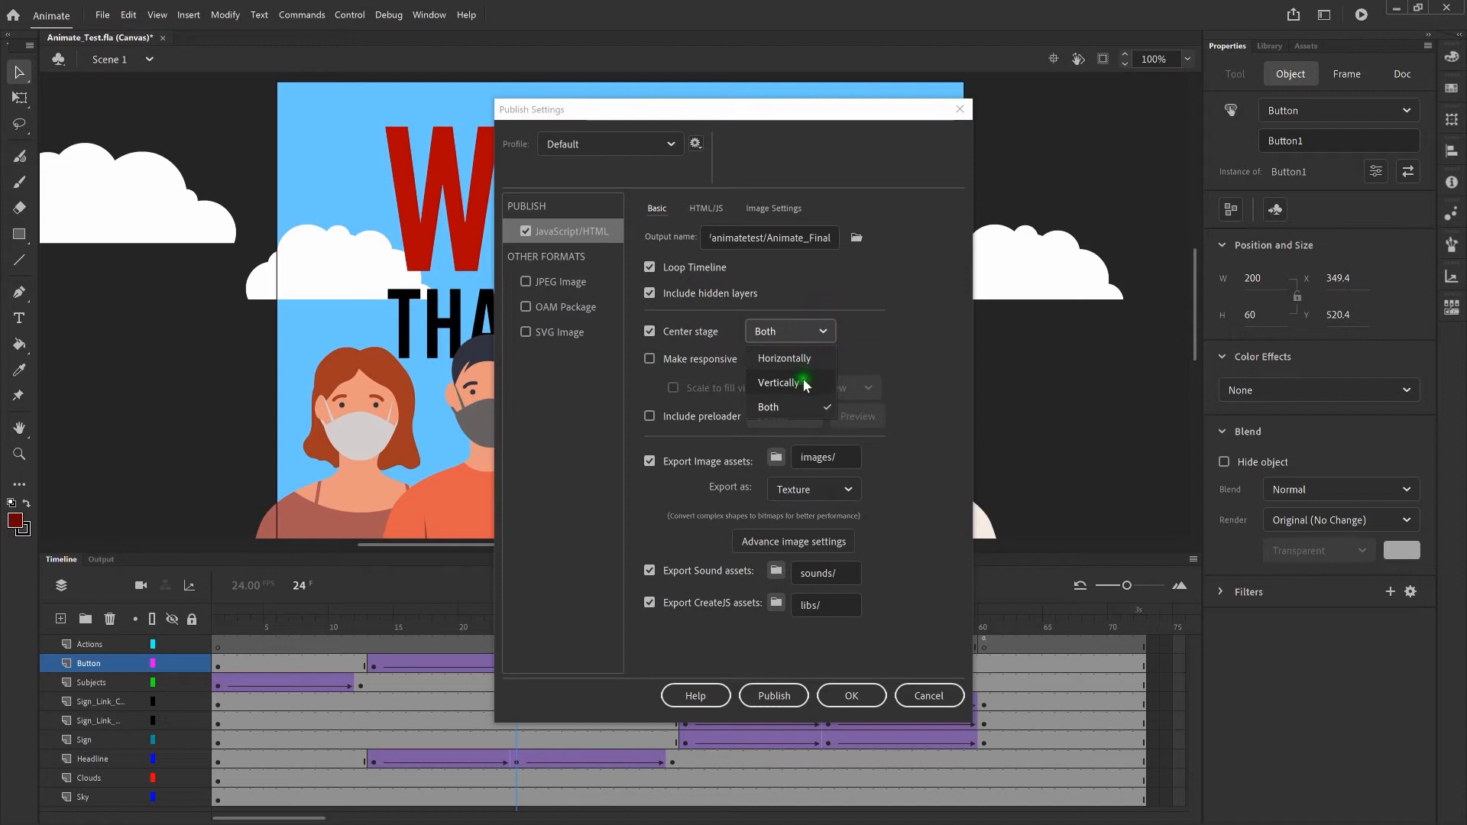
click(884, 333)
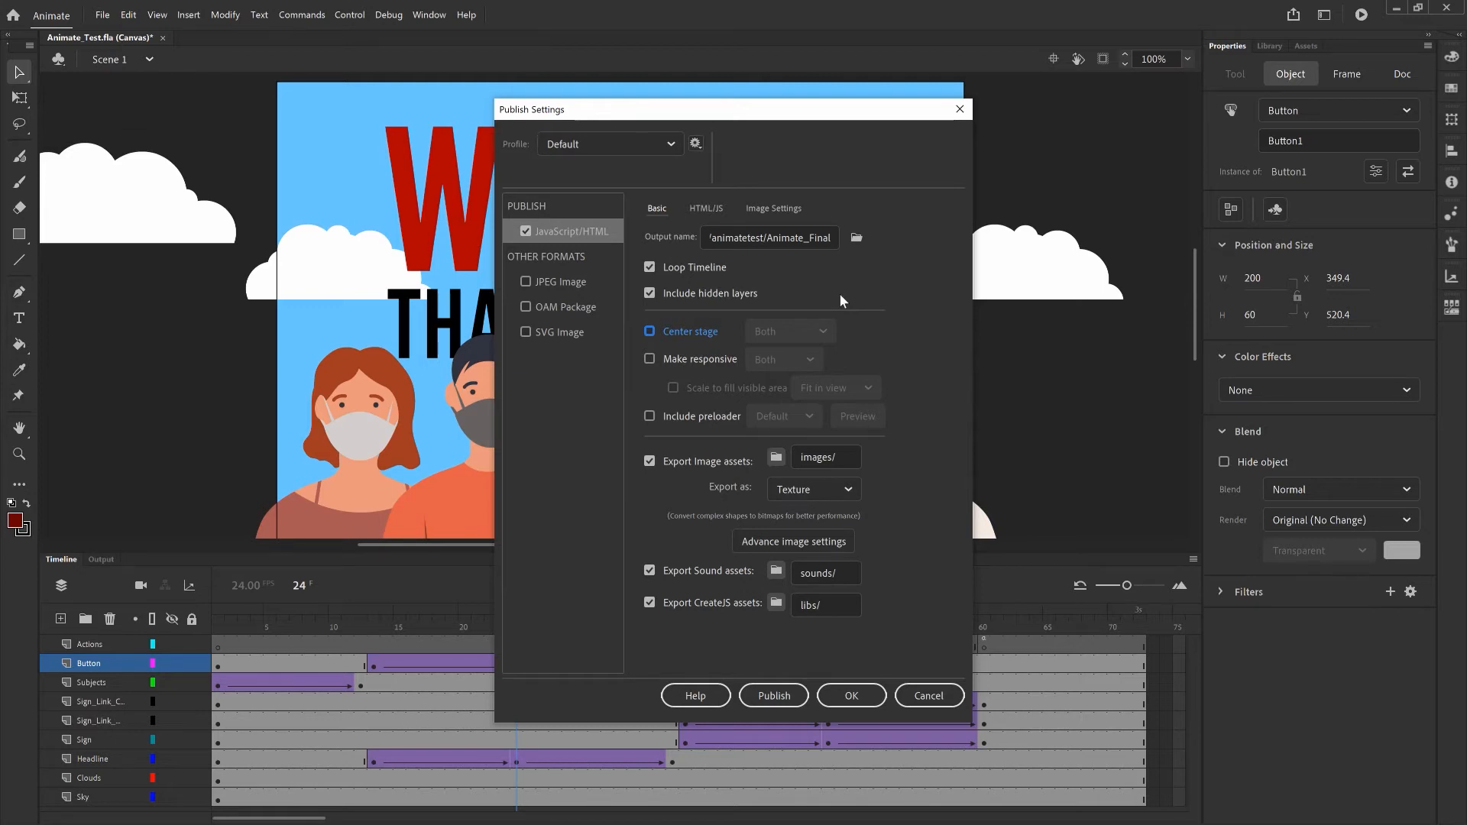
click(665, 327)
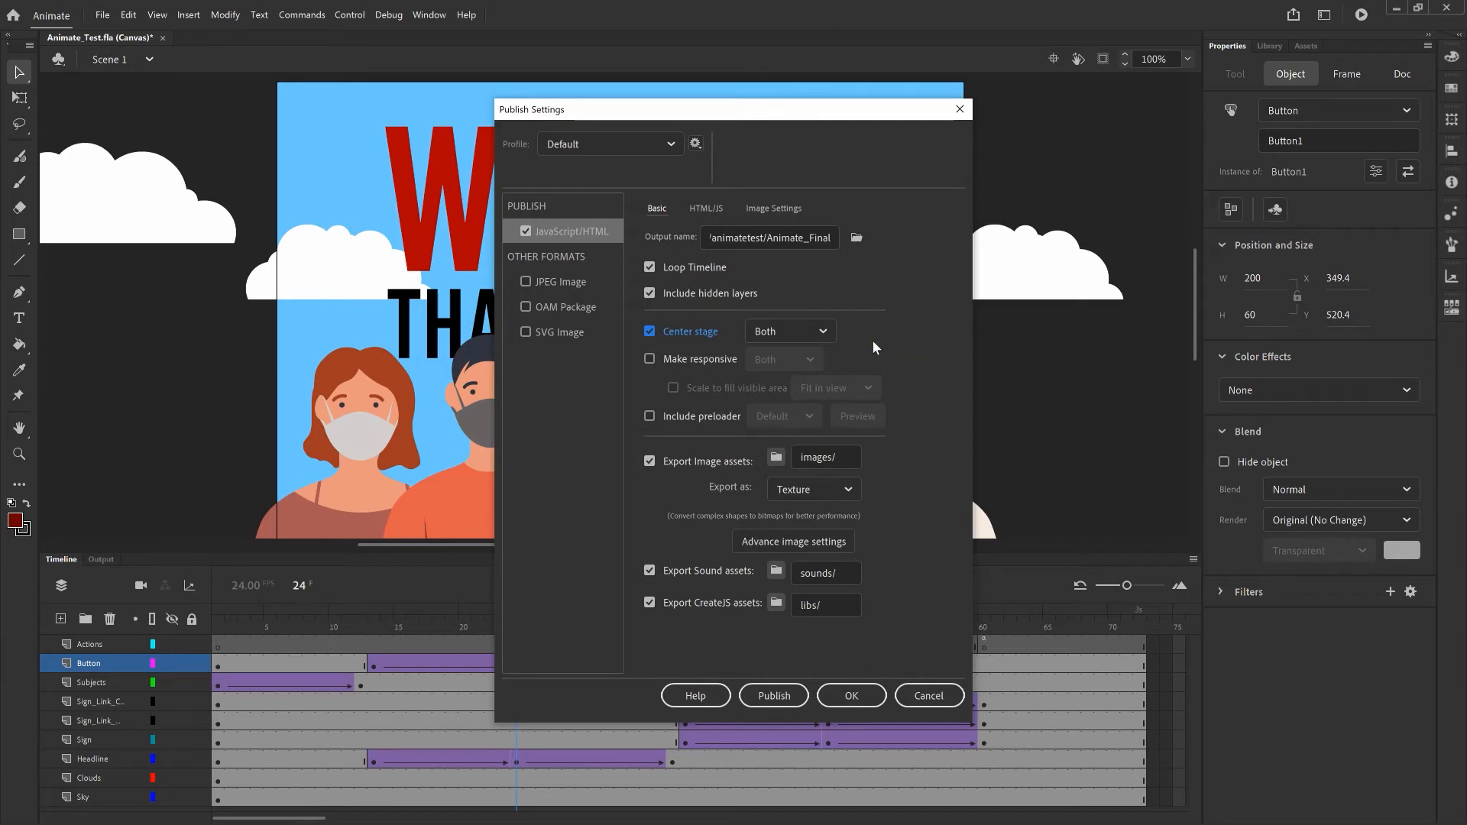
click(823, 333)
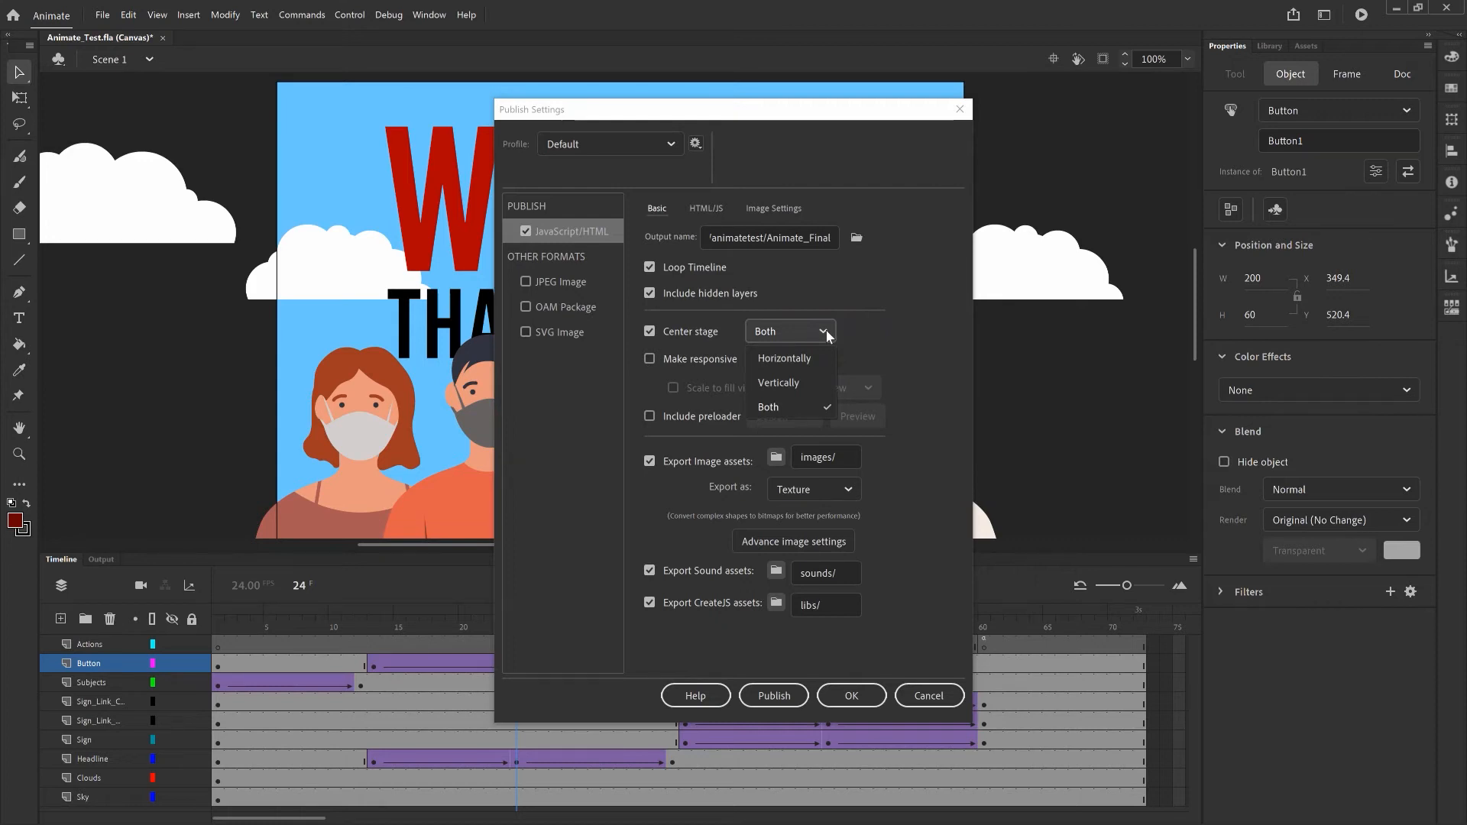
click(810, 359)
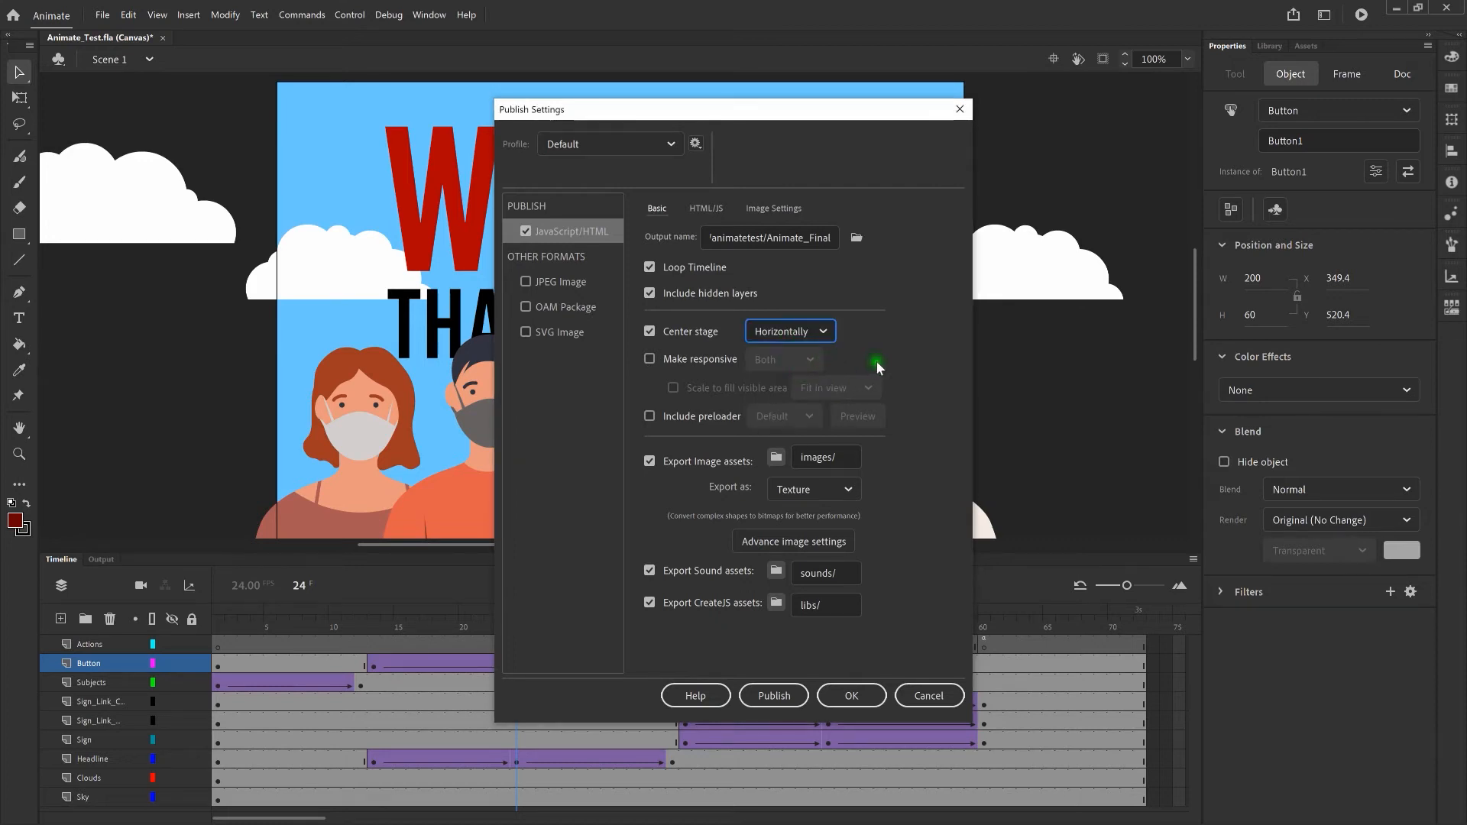
Make the published output responsive and set the scaling to By width
click(650, 359)
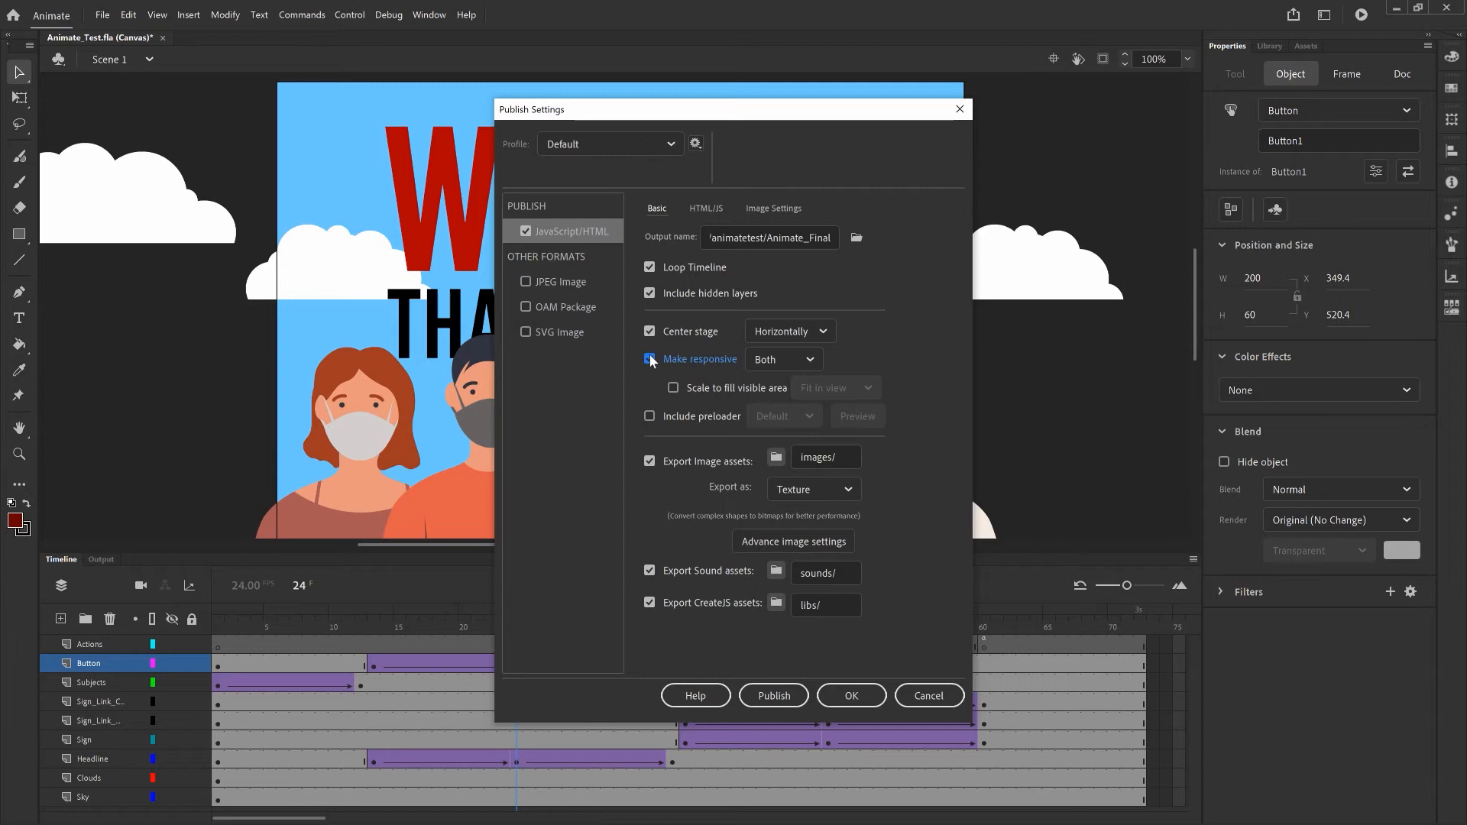
click(811, 360)
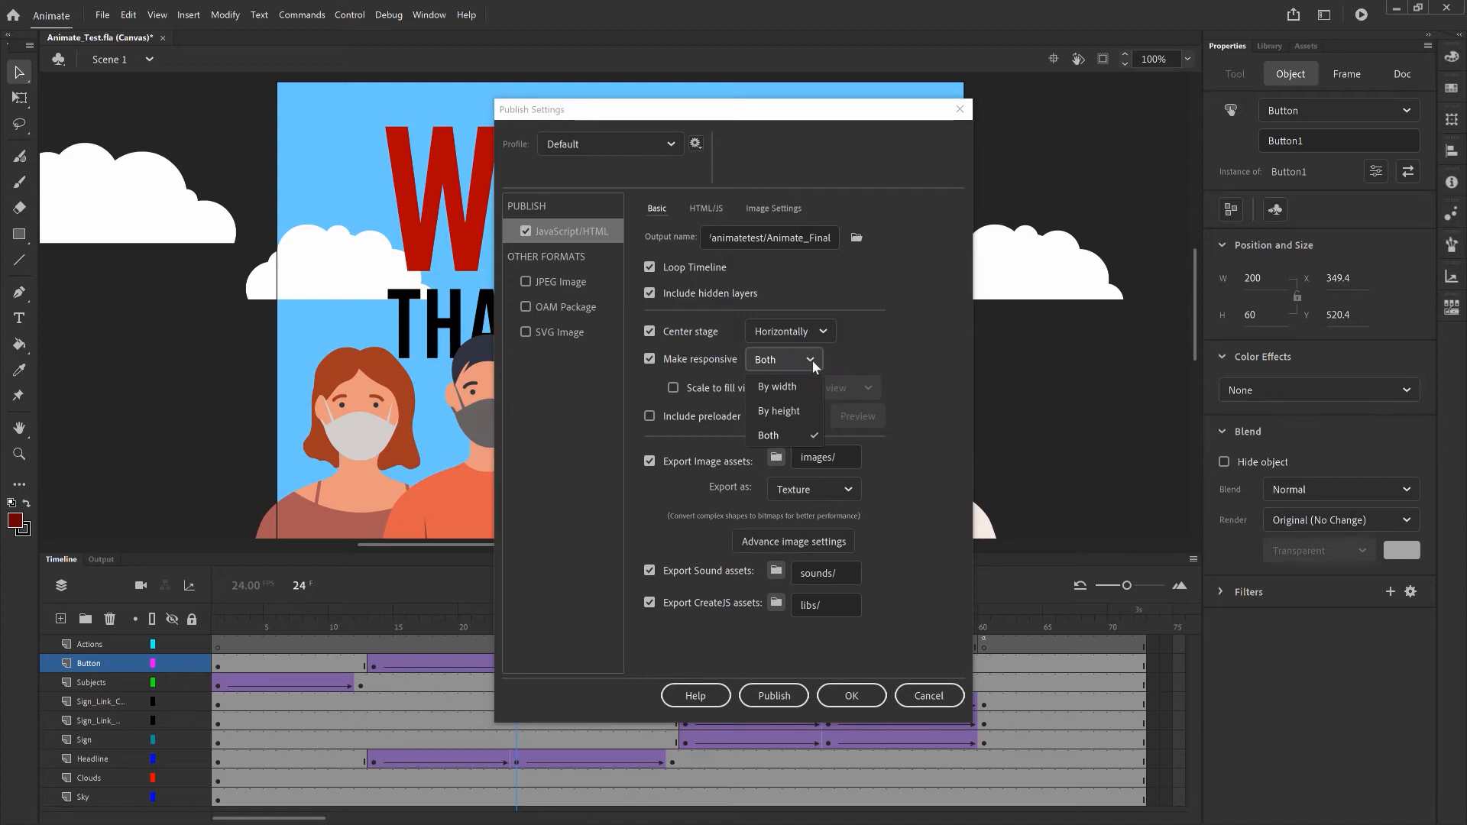
click(797, 387)
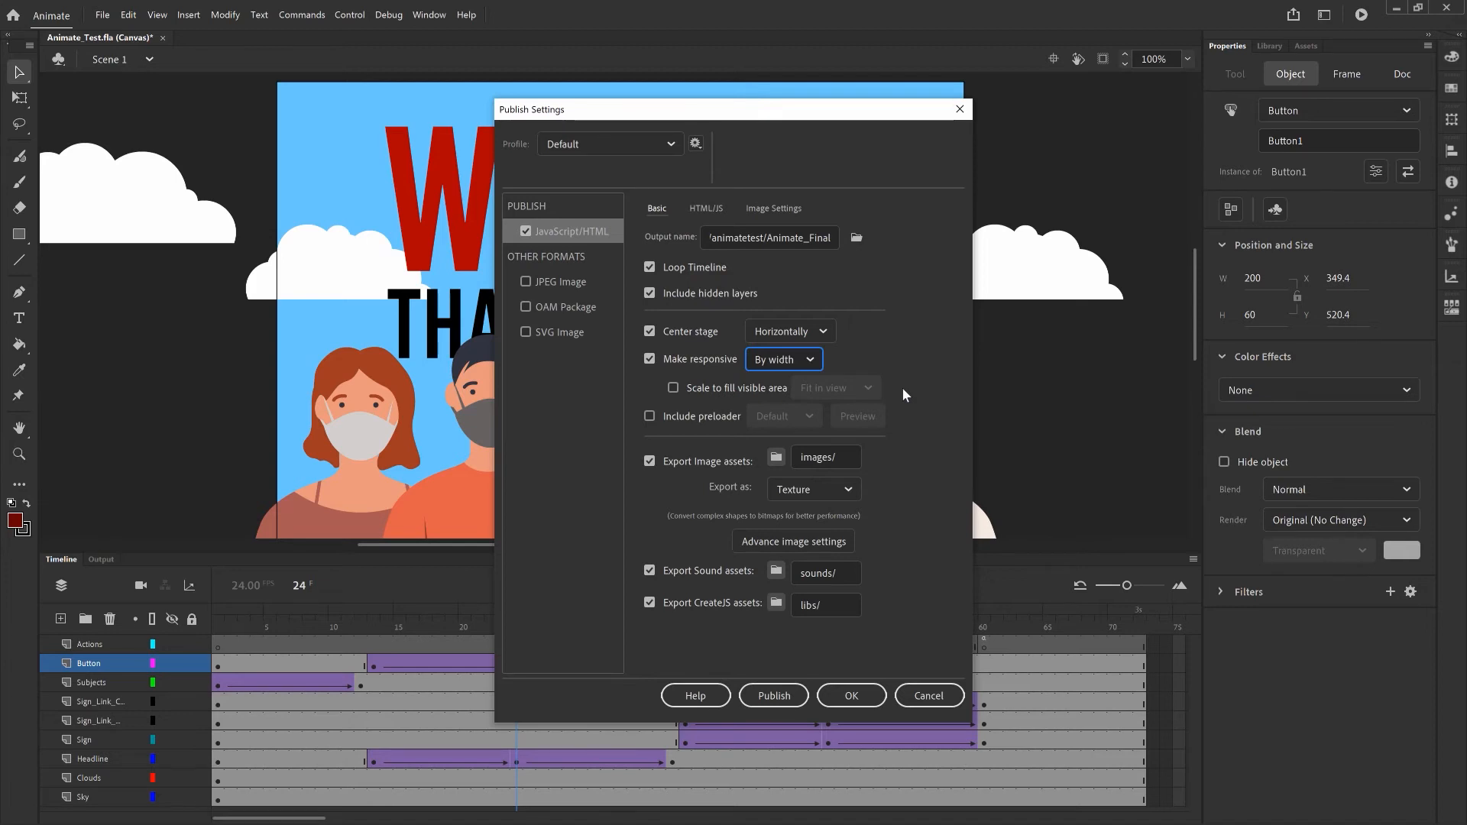
Include a preloader in the published output, using the custom file Preload.gif
click(650, 417)
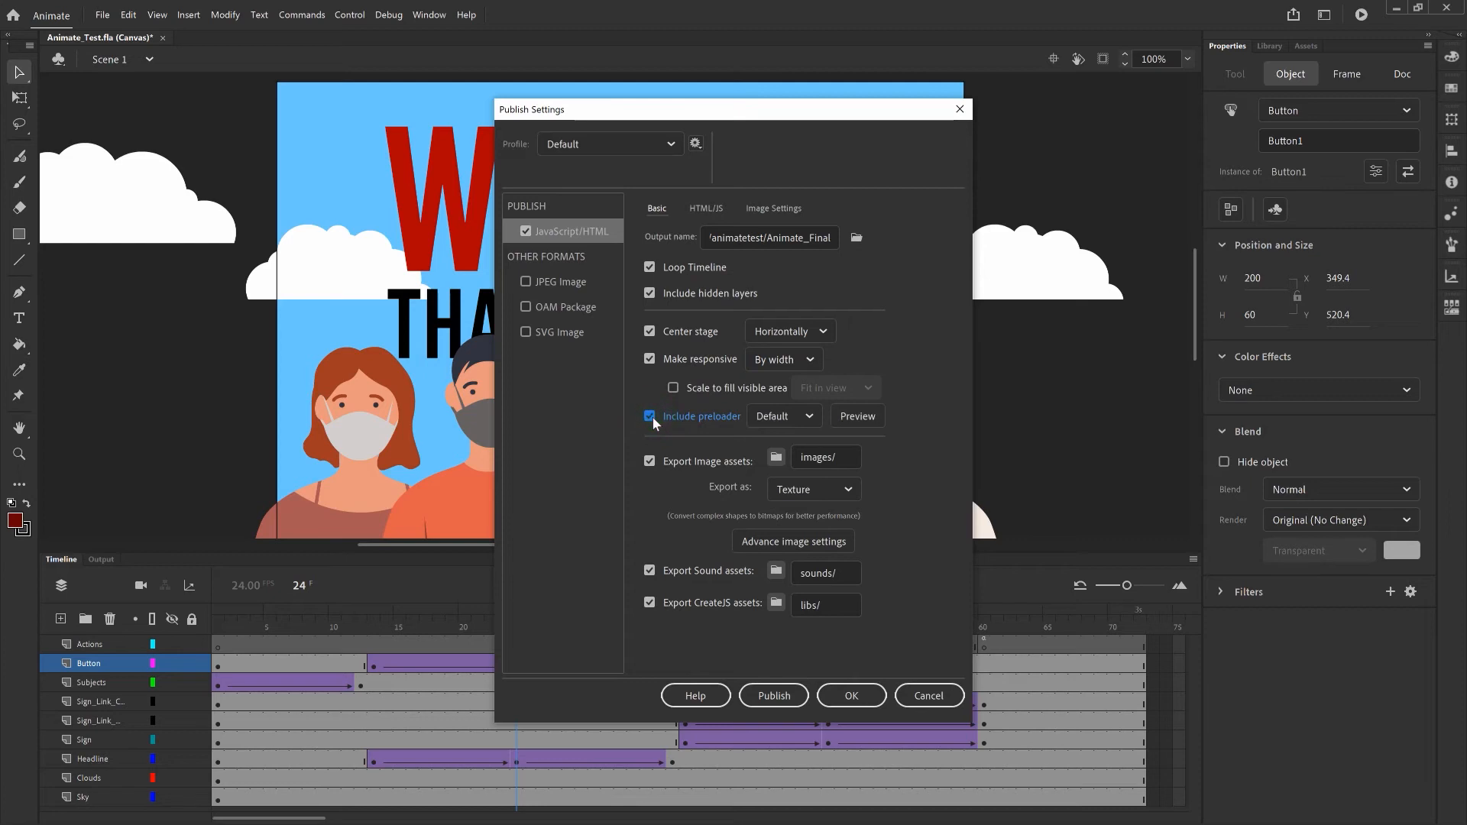
click(804, 420)
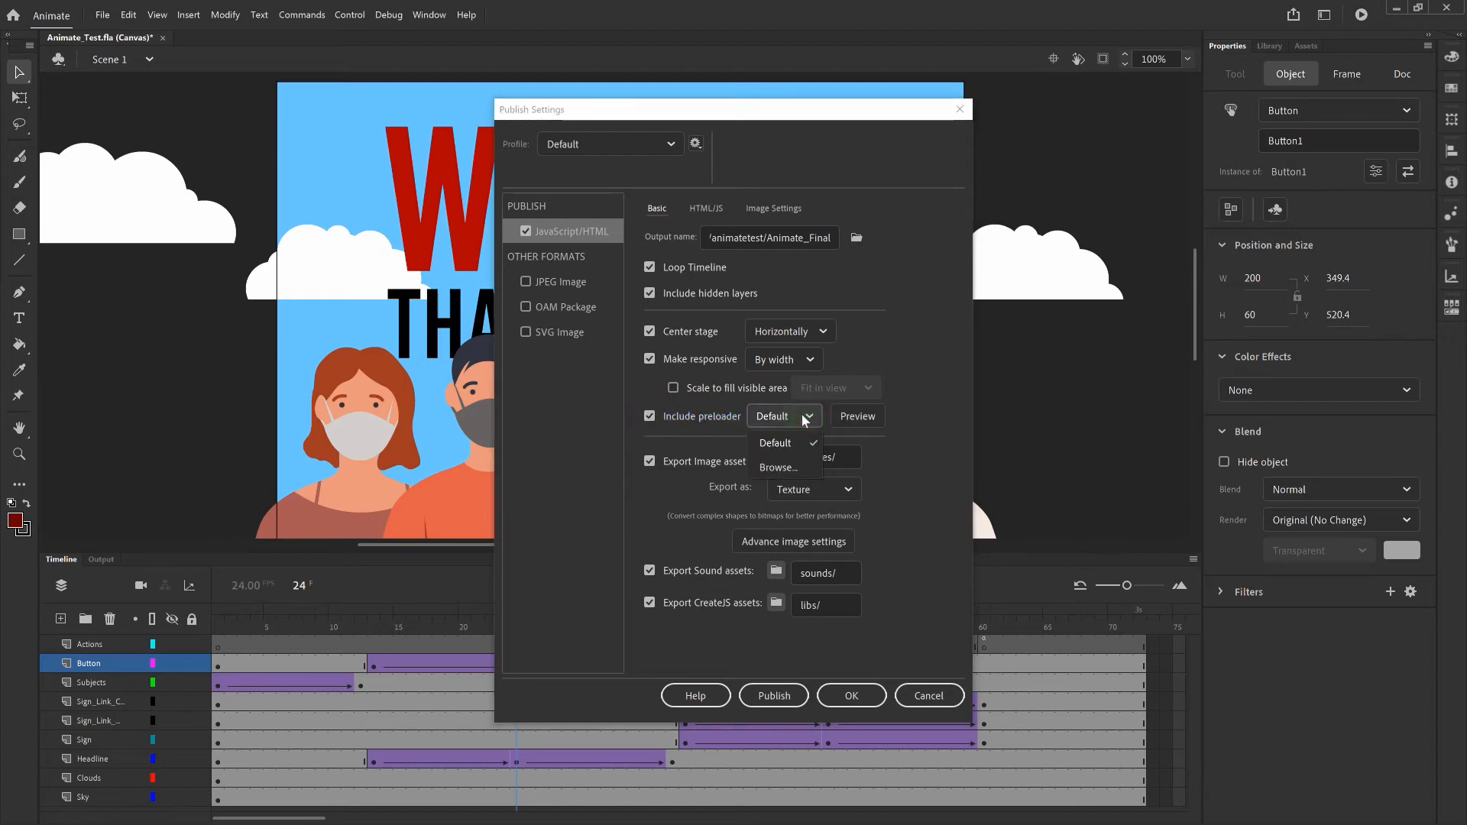
click(779, 467)
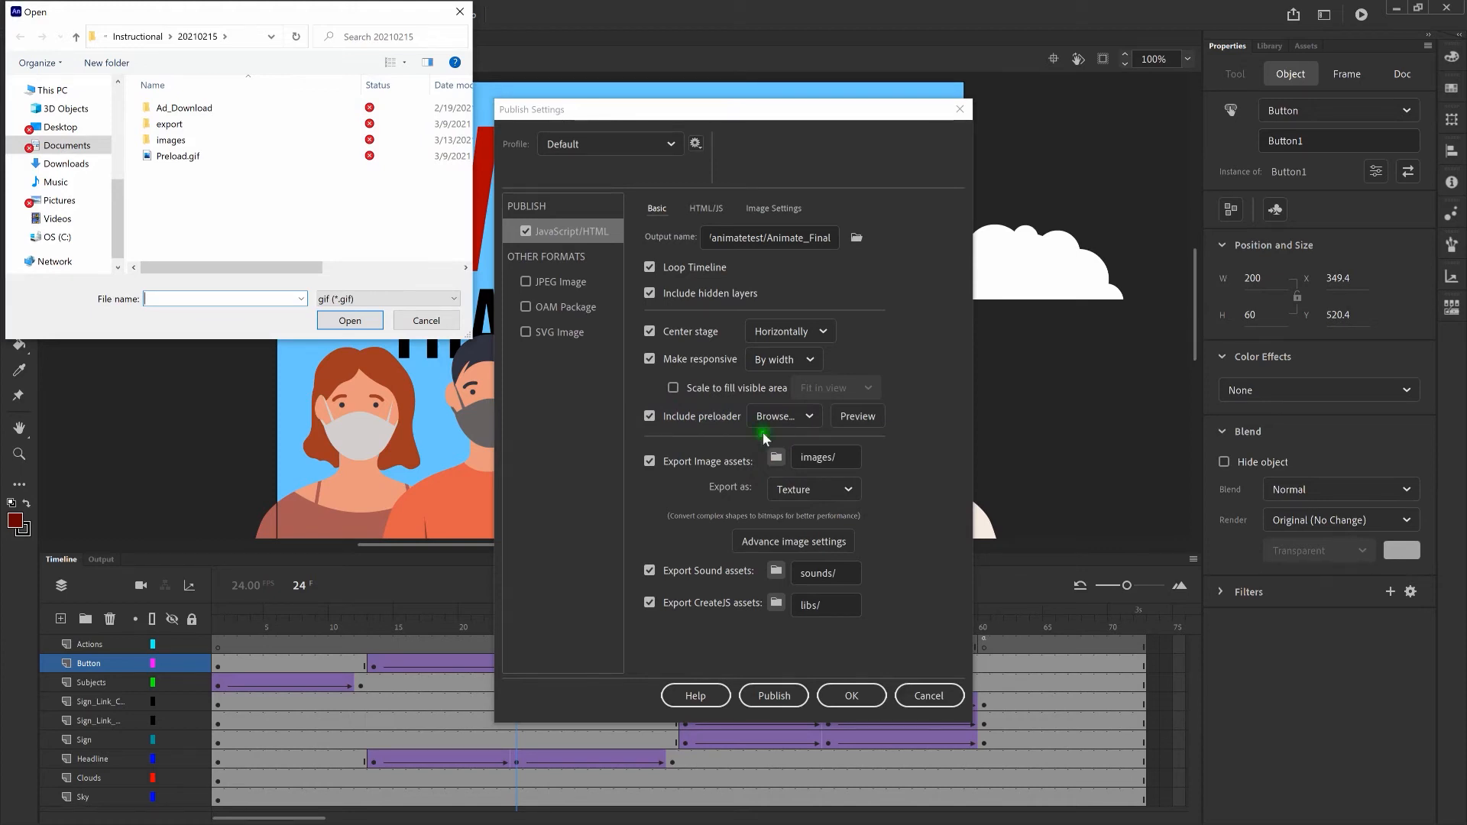
click(223, 157)
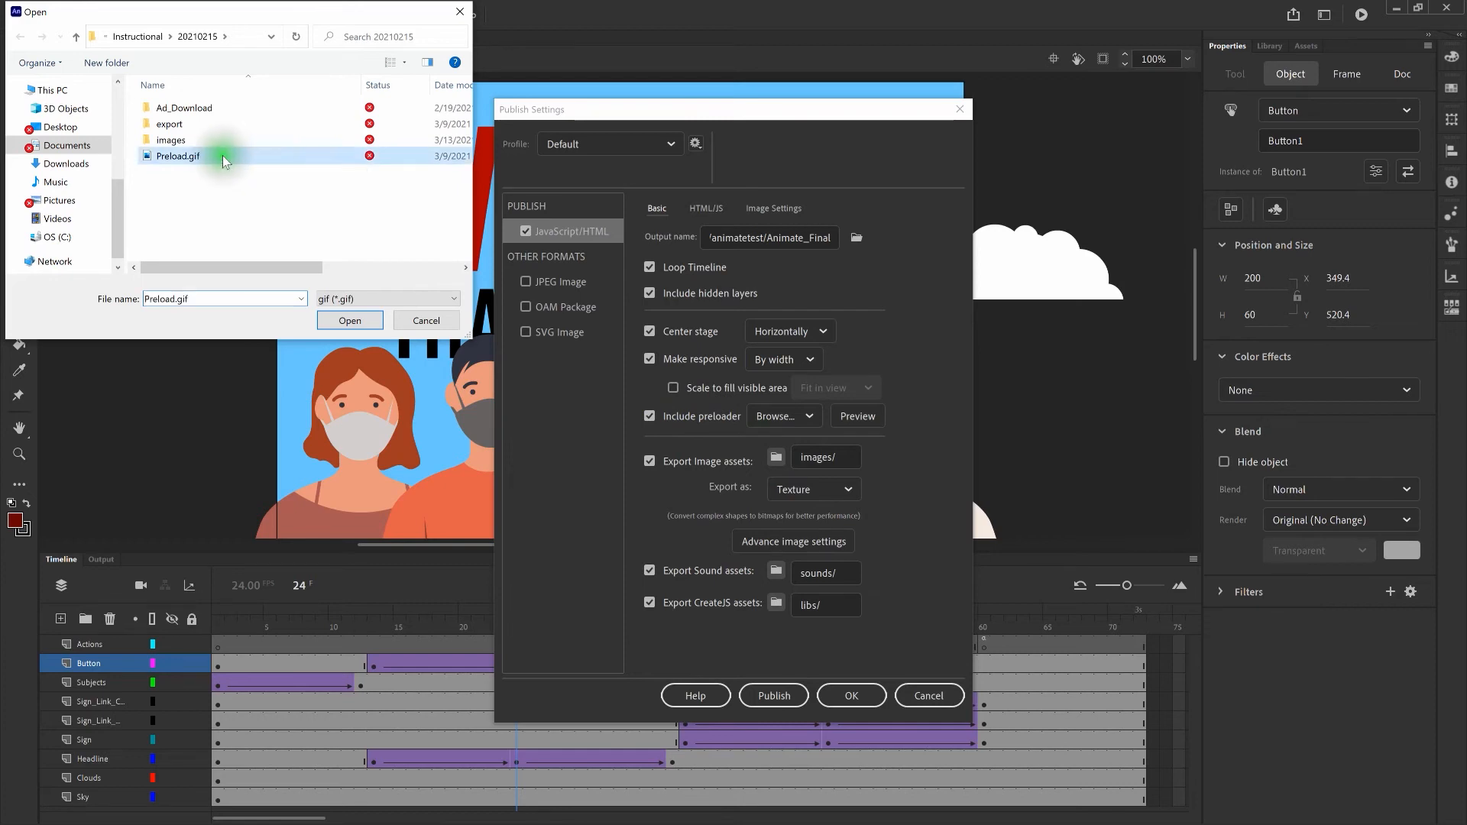
click(350, 321)
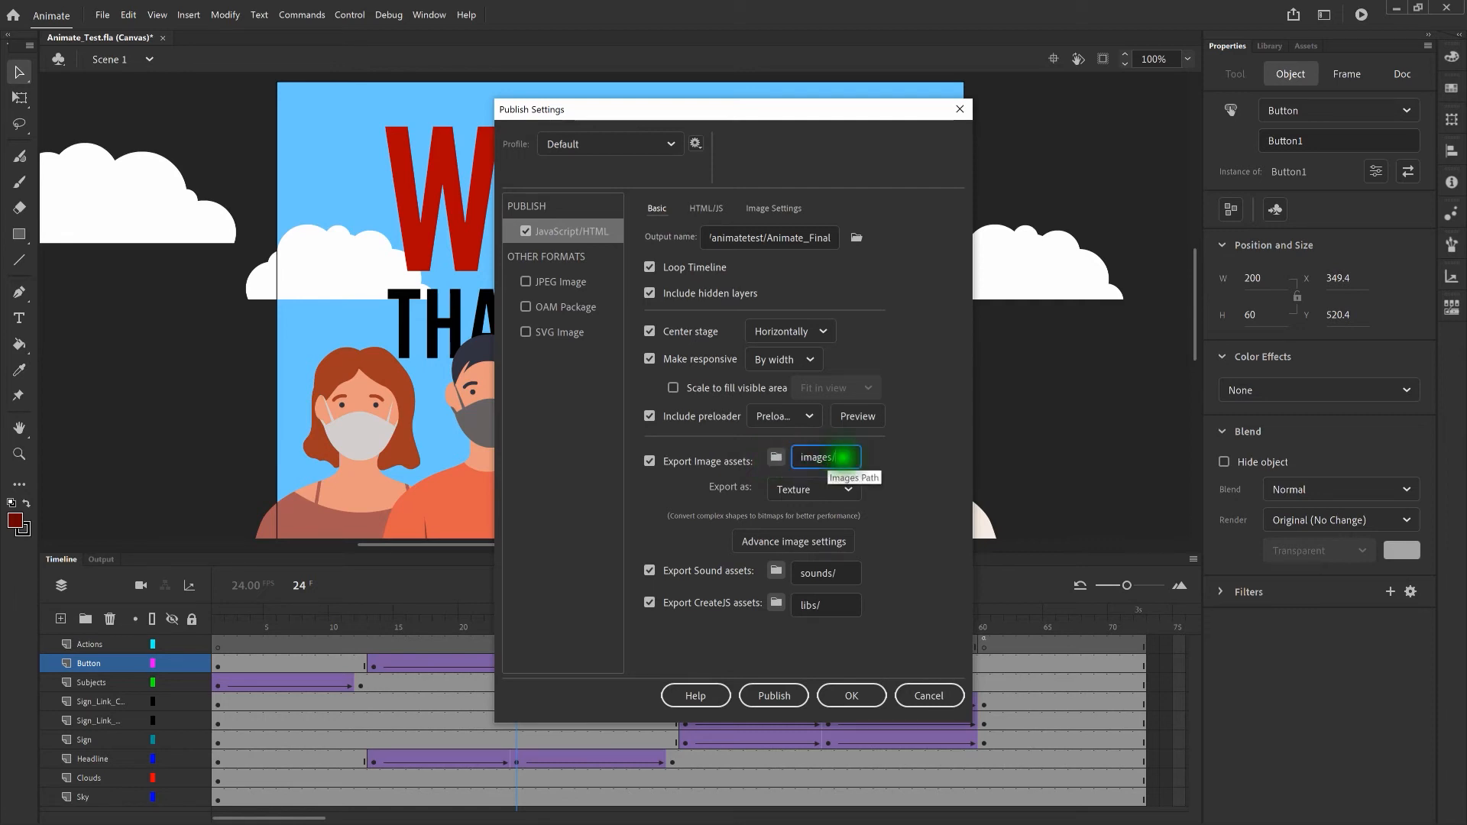
Check the image path and the available image export types, and exclude image assets from the published output
click(816, 457)
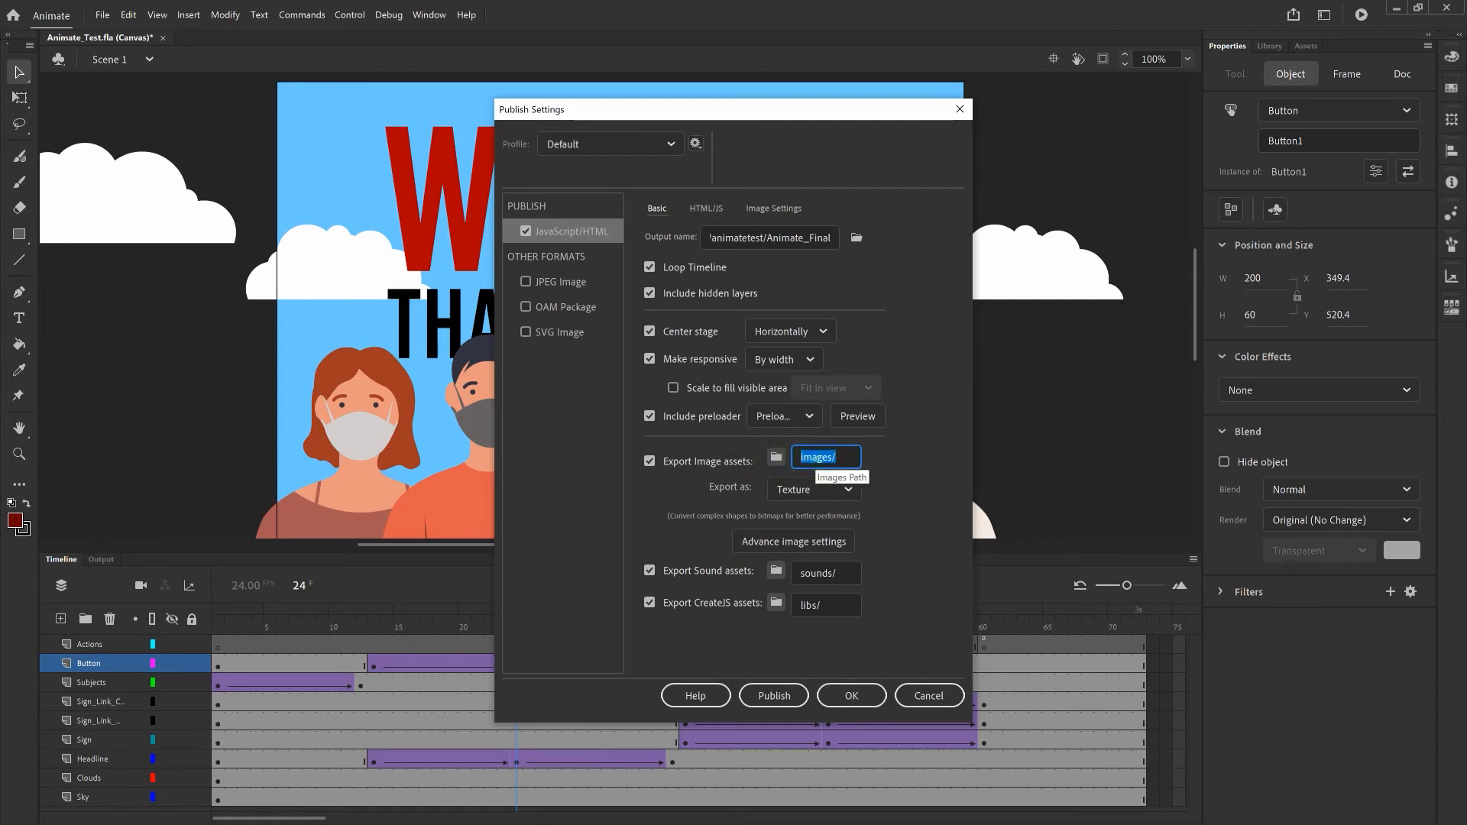
click(872, 495)
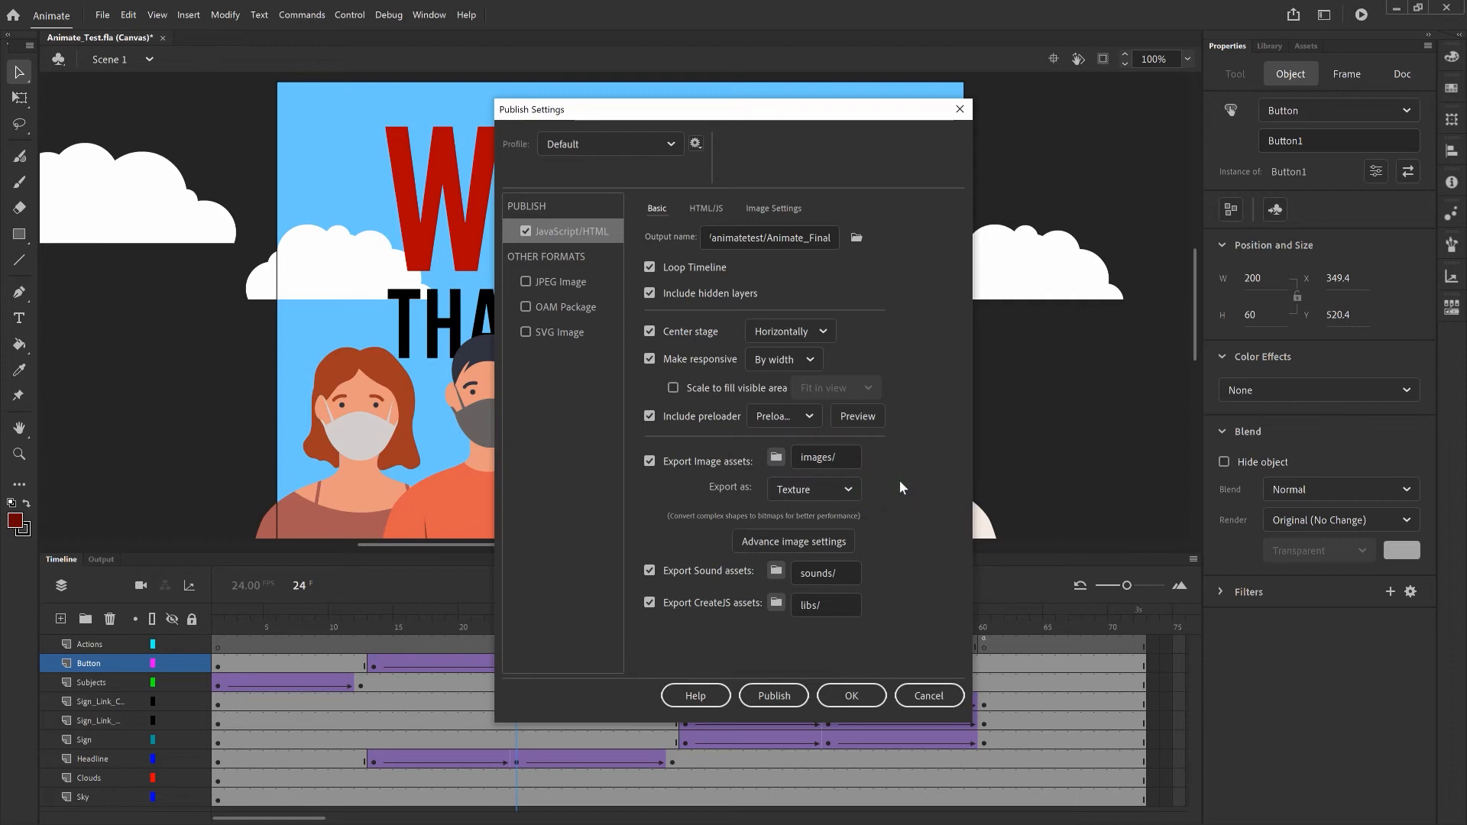
click(851, 489)
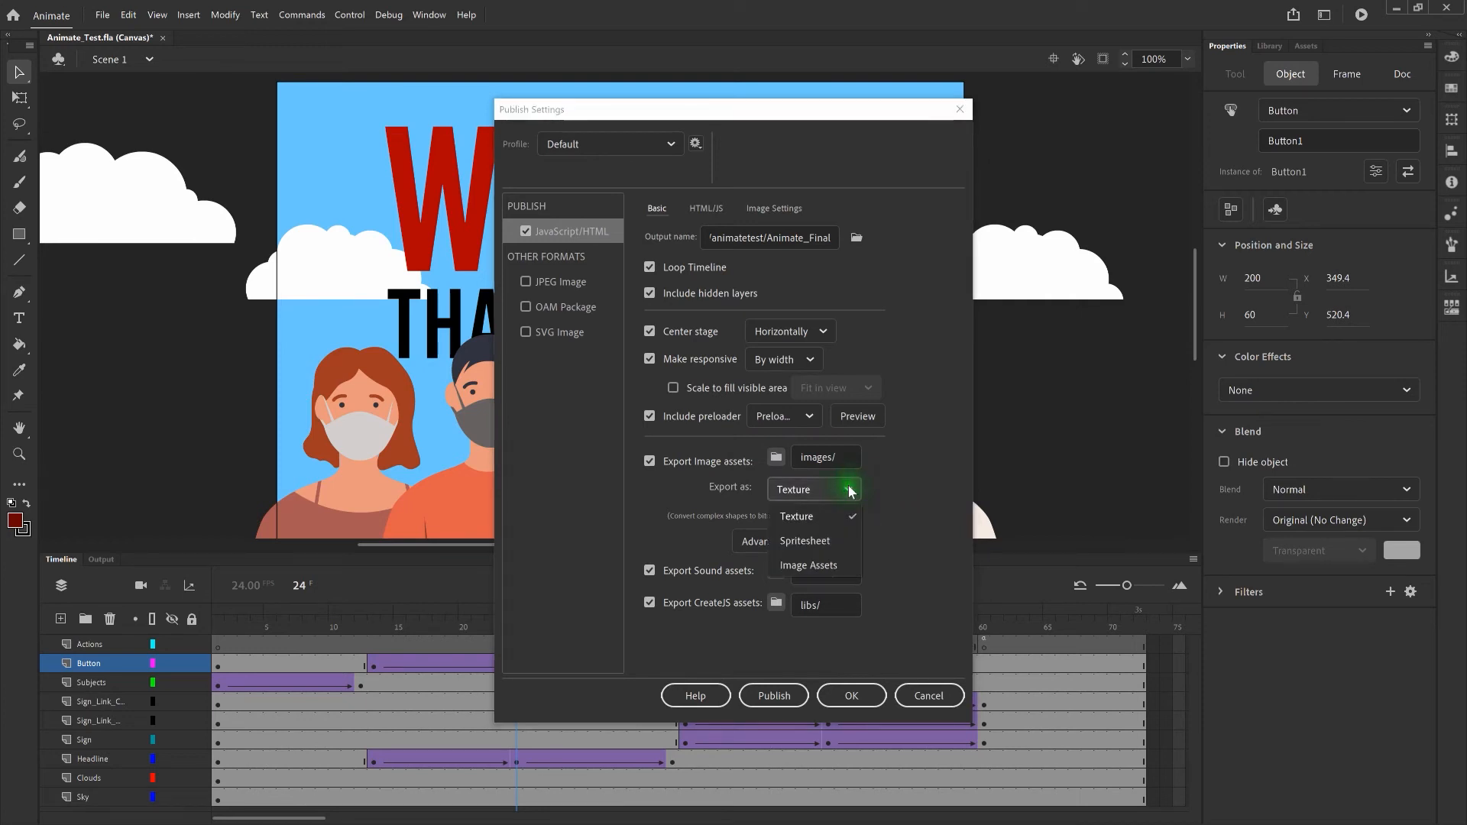
click(839, 566)
click(899, 480)
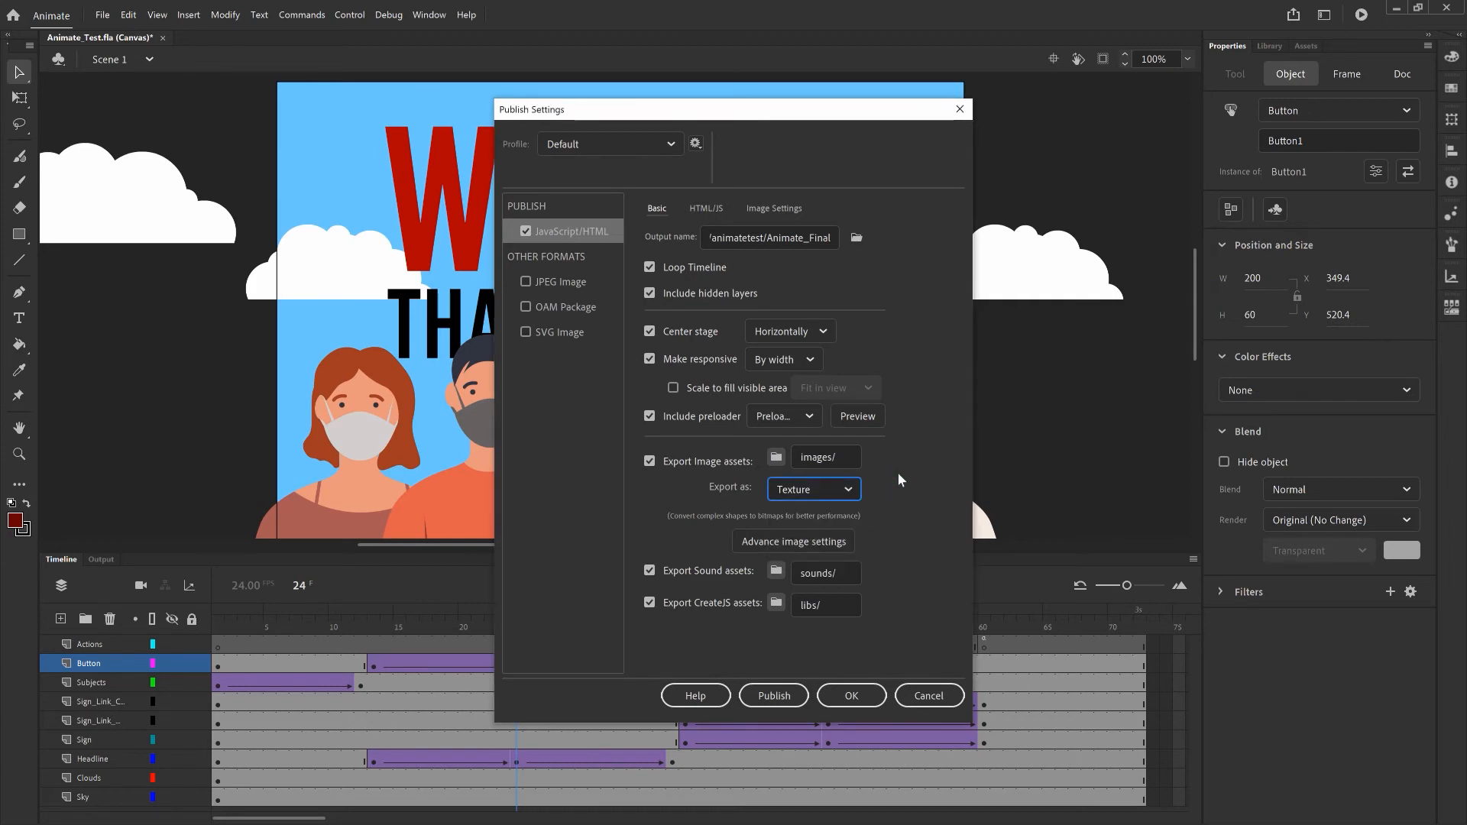
click(649, 462)
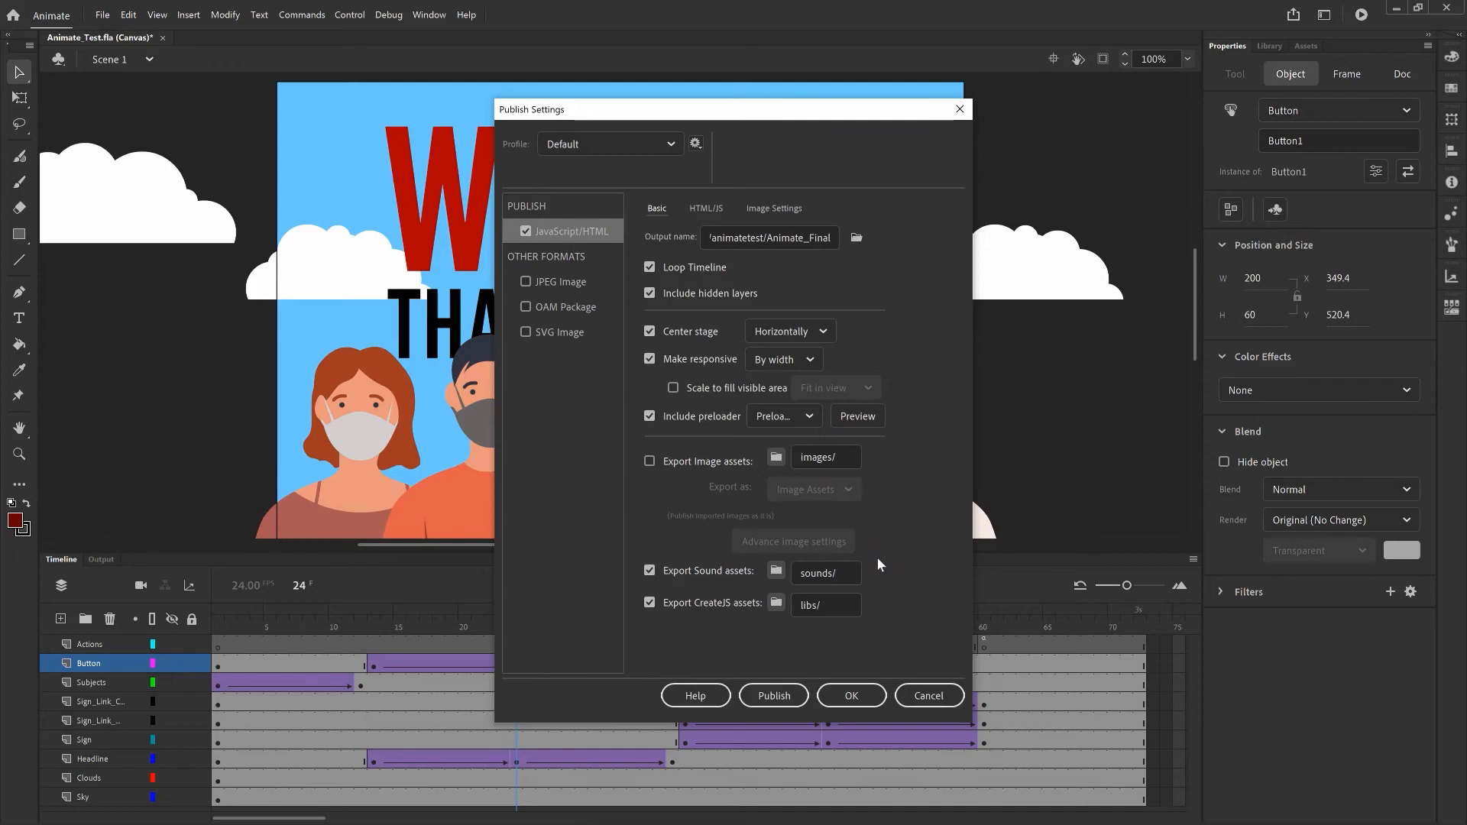
Review the HTML/JS and image publish options, return to the basic options and accept the publish settings
click(706, 207)
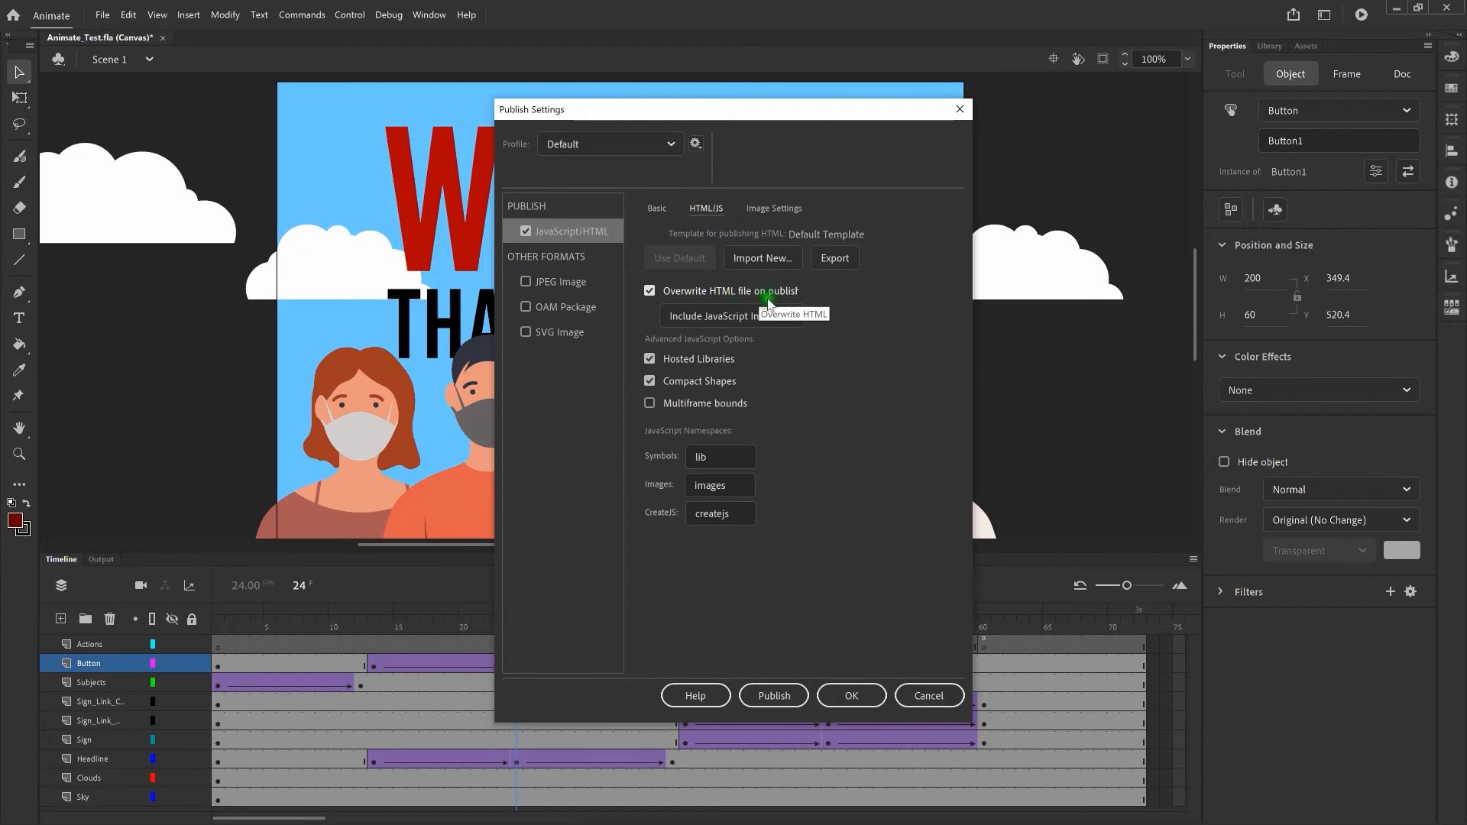
click(804, 301)
click(761, 344)
click(788, 214)
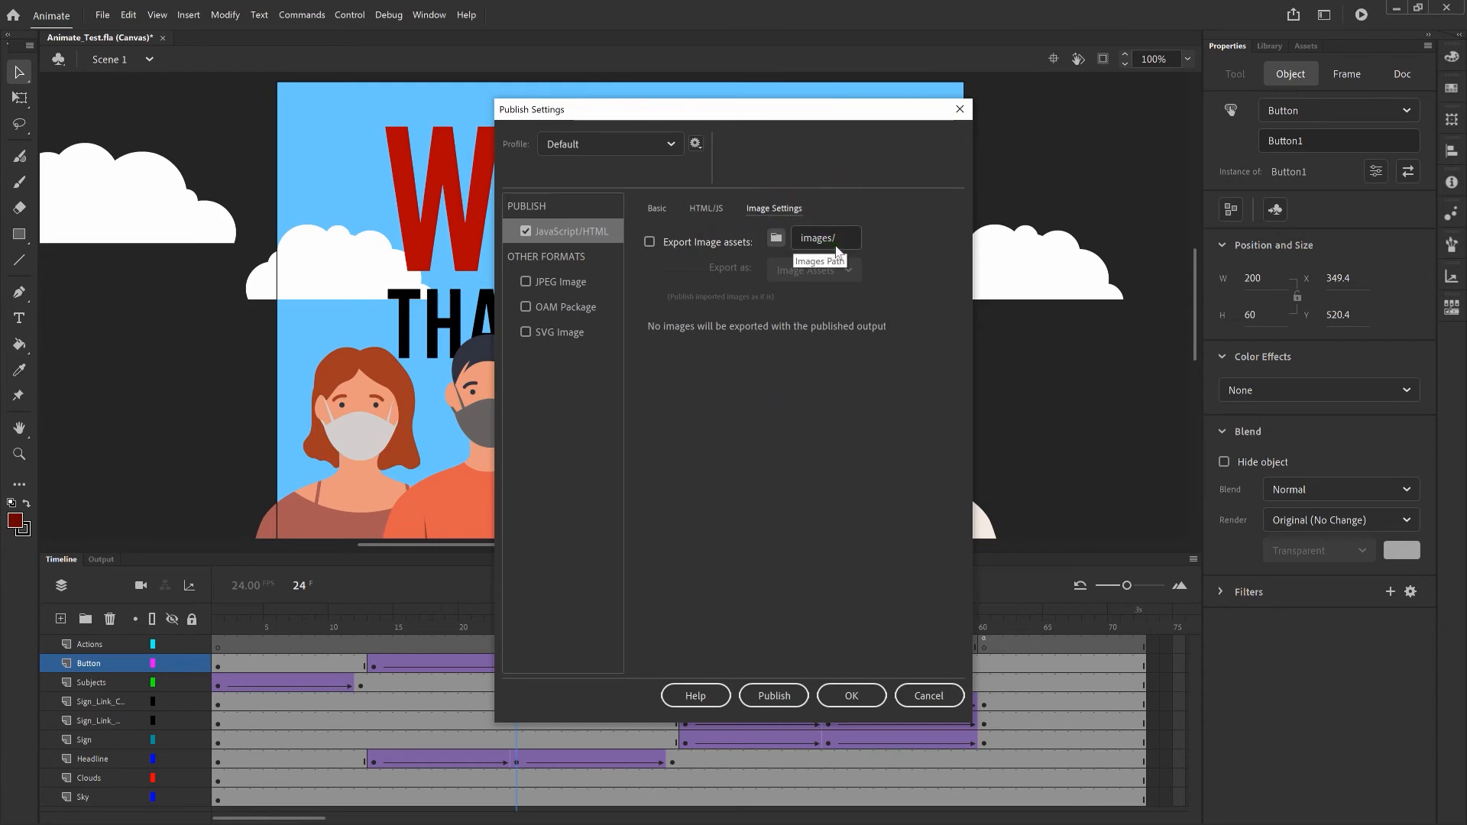
click(825, 326)
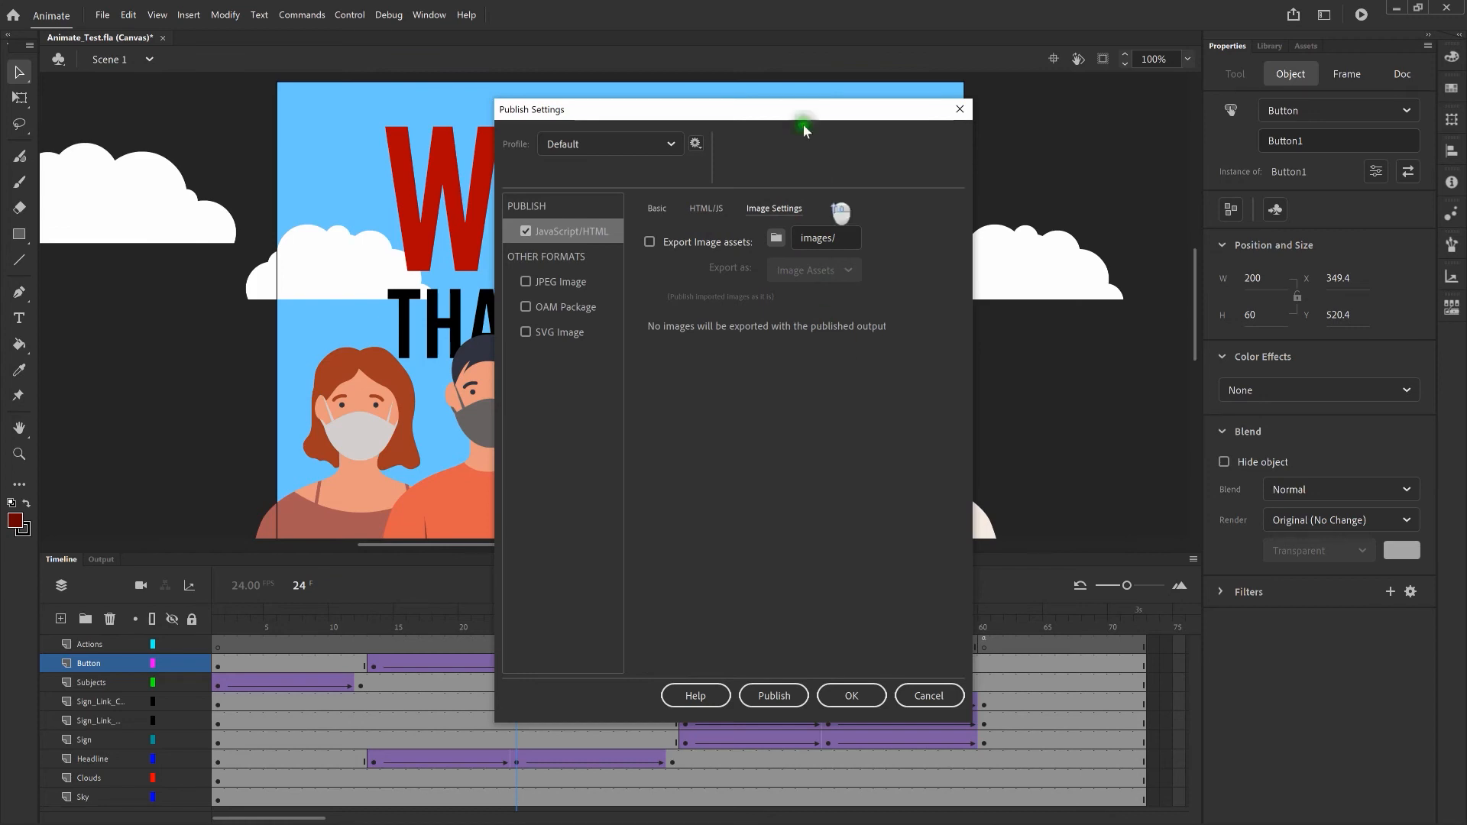
click(657, 208)
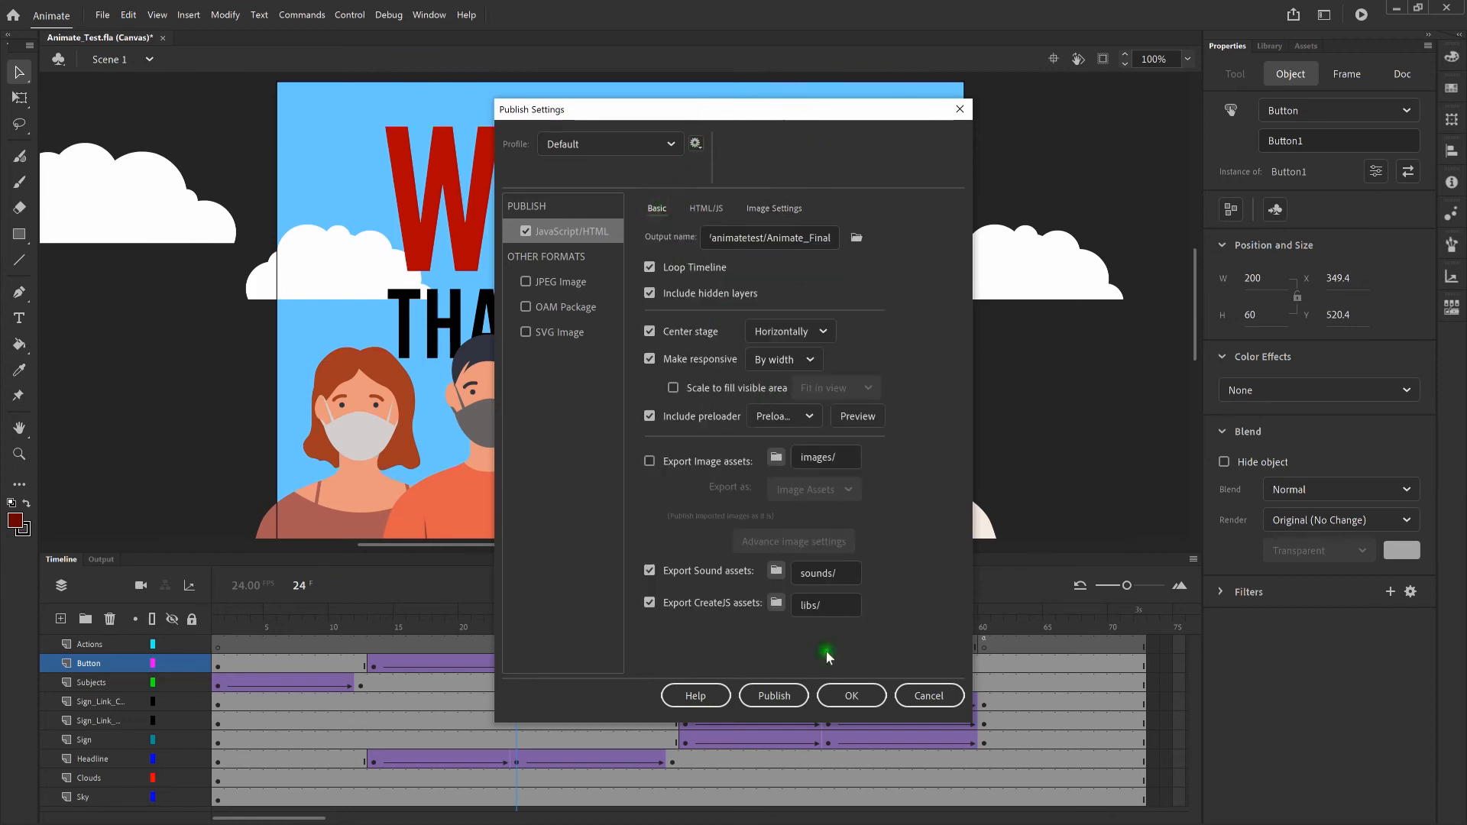
click(840, 694)
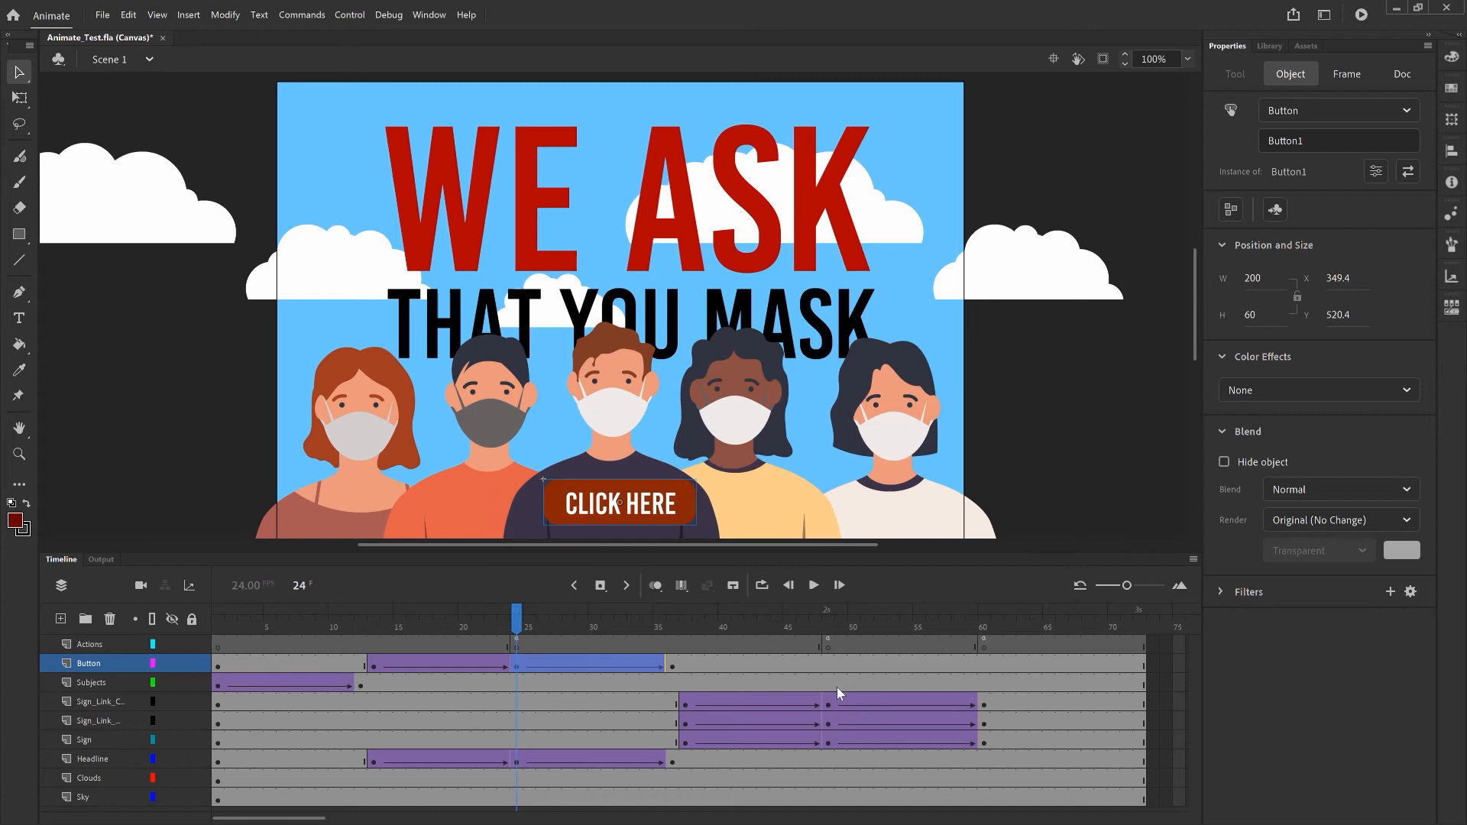
Test the animation in the browser, resize the window narrower and wider to check centering and responsive scaling, and close the preview
key(ctrl+Return)
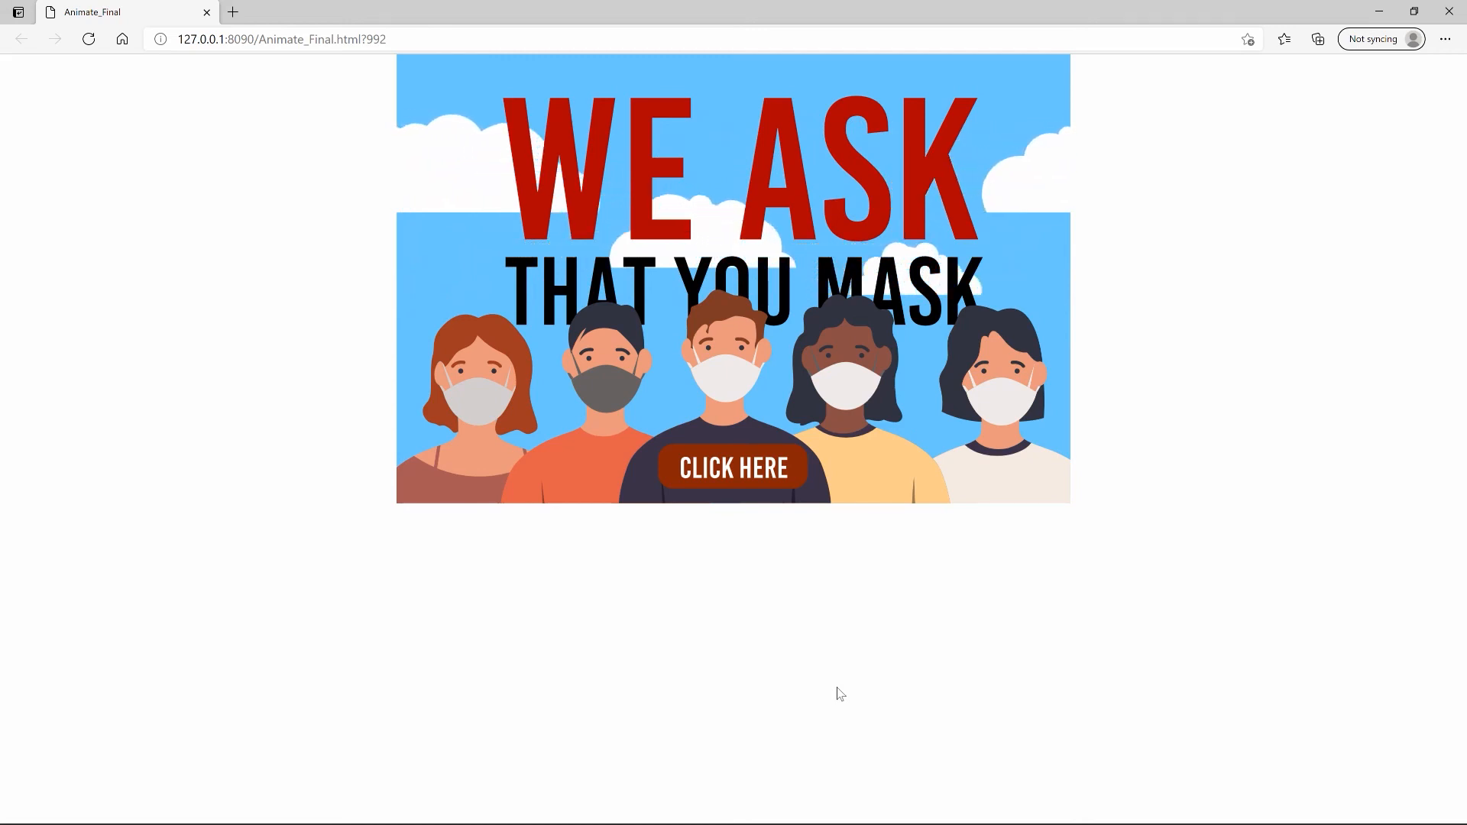
click(1328, 304)
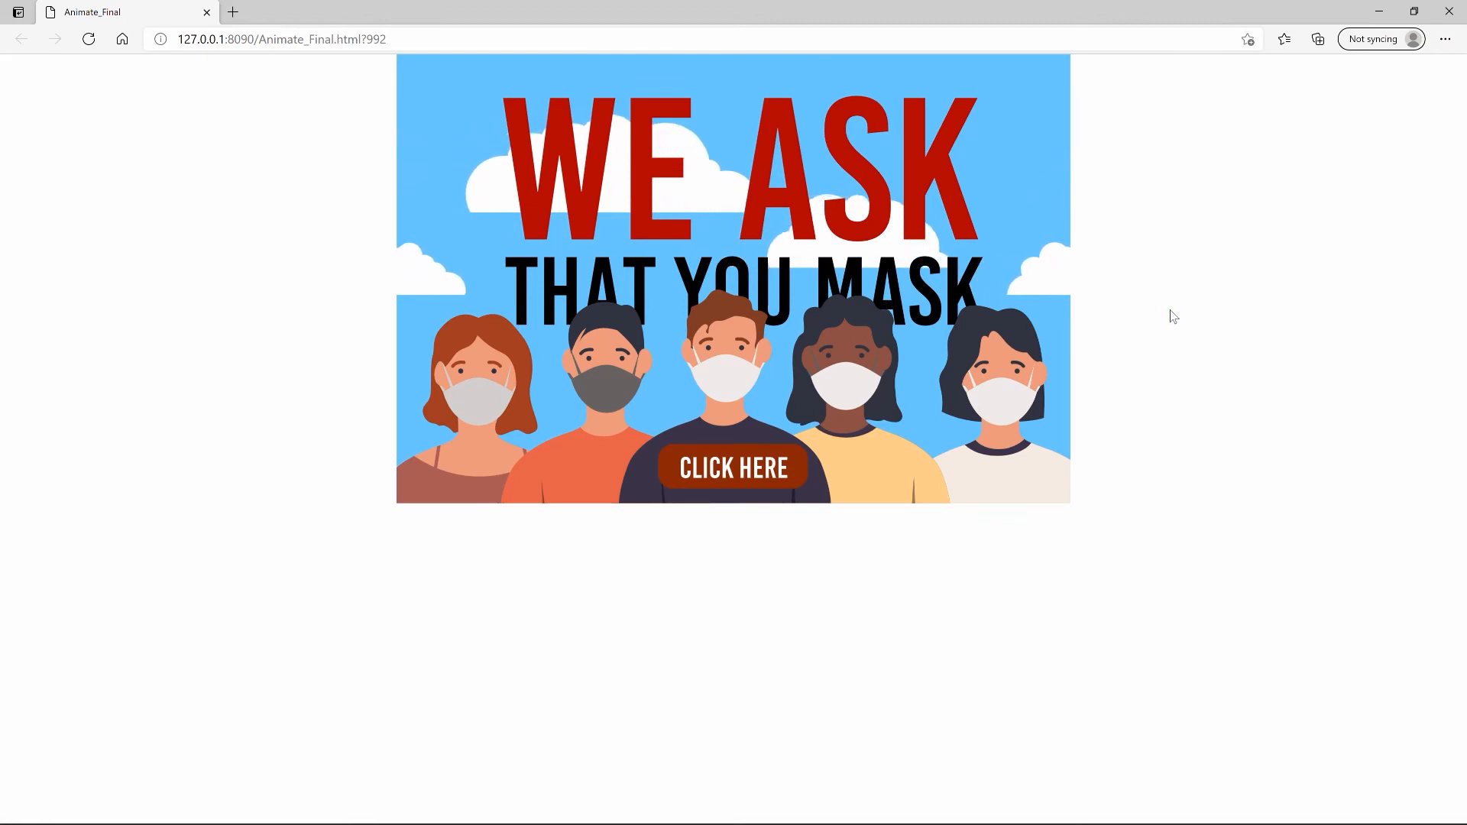
click(1414, 11)
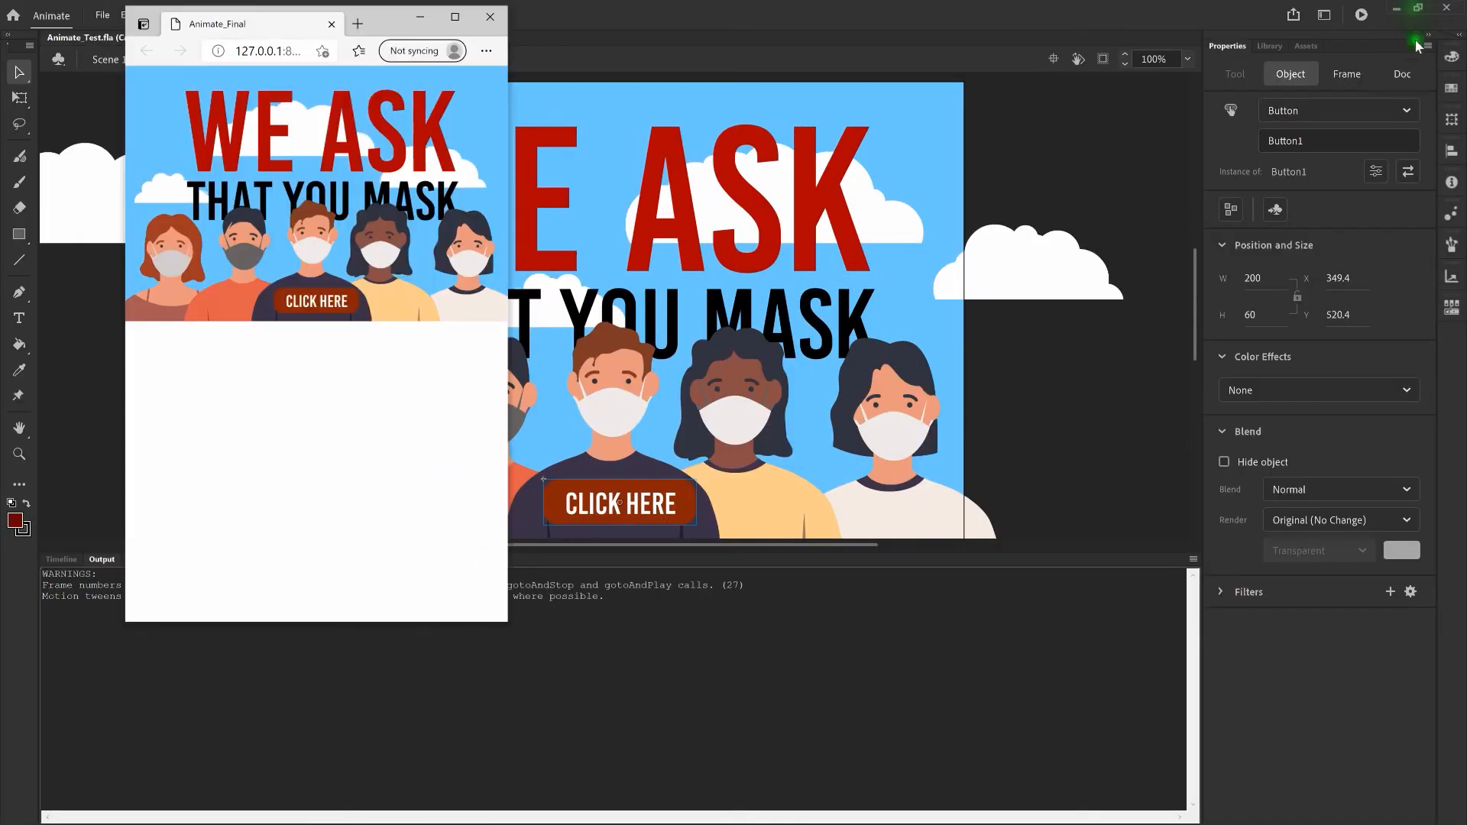
drag(507, 622, 503, 579)
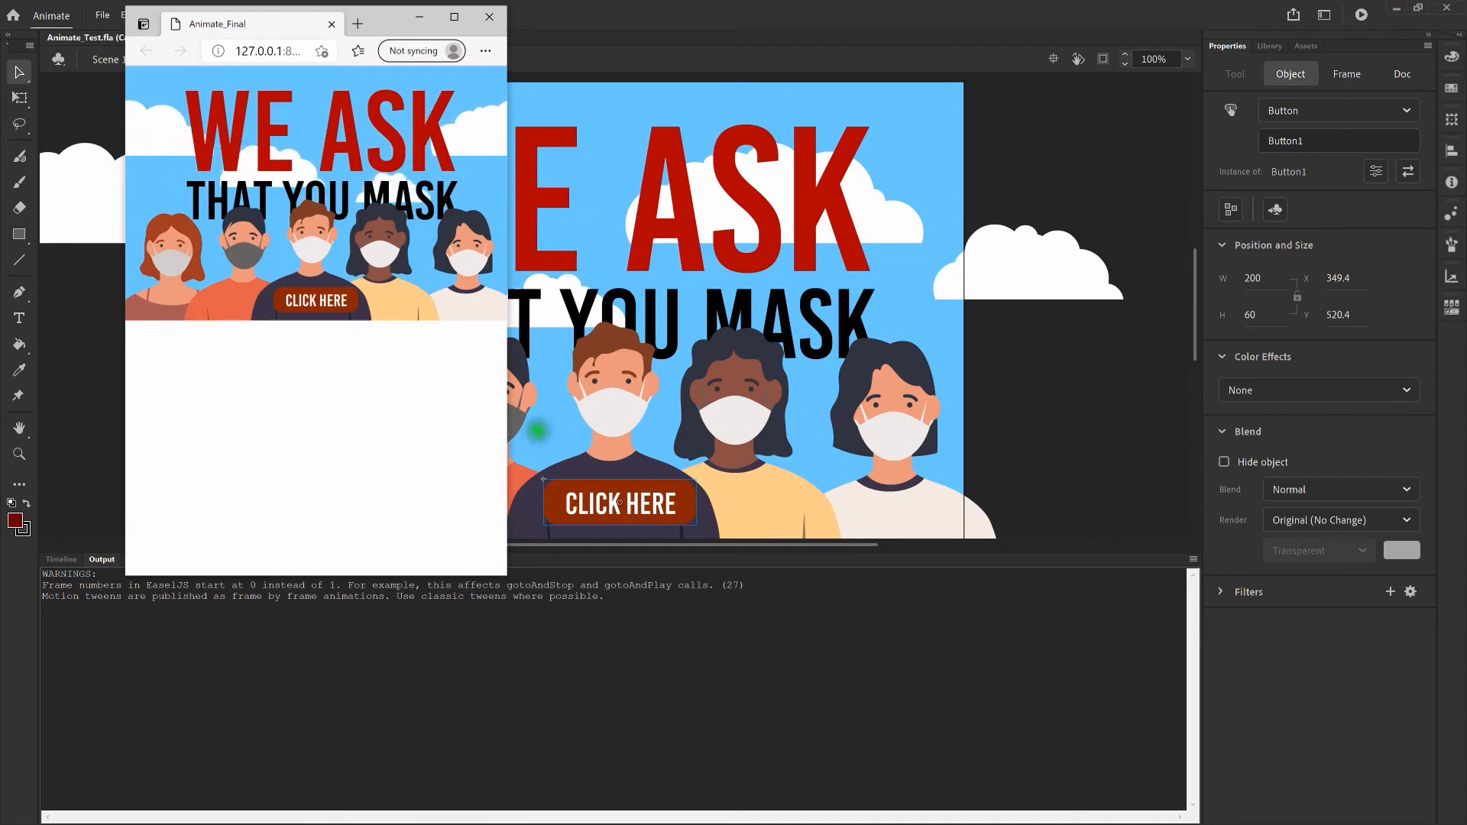
drag(507, 423, 1231, 646)
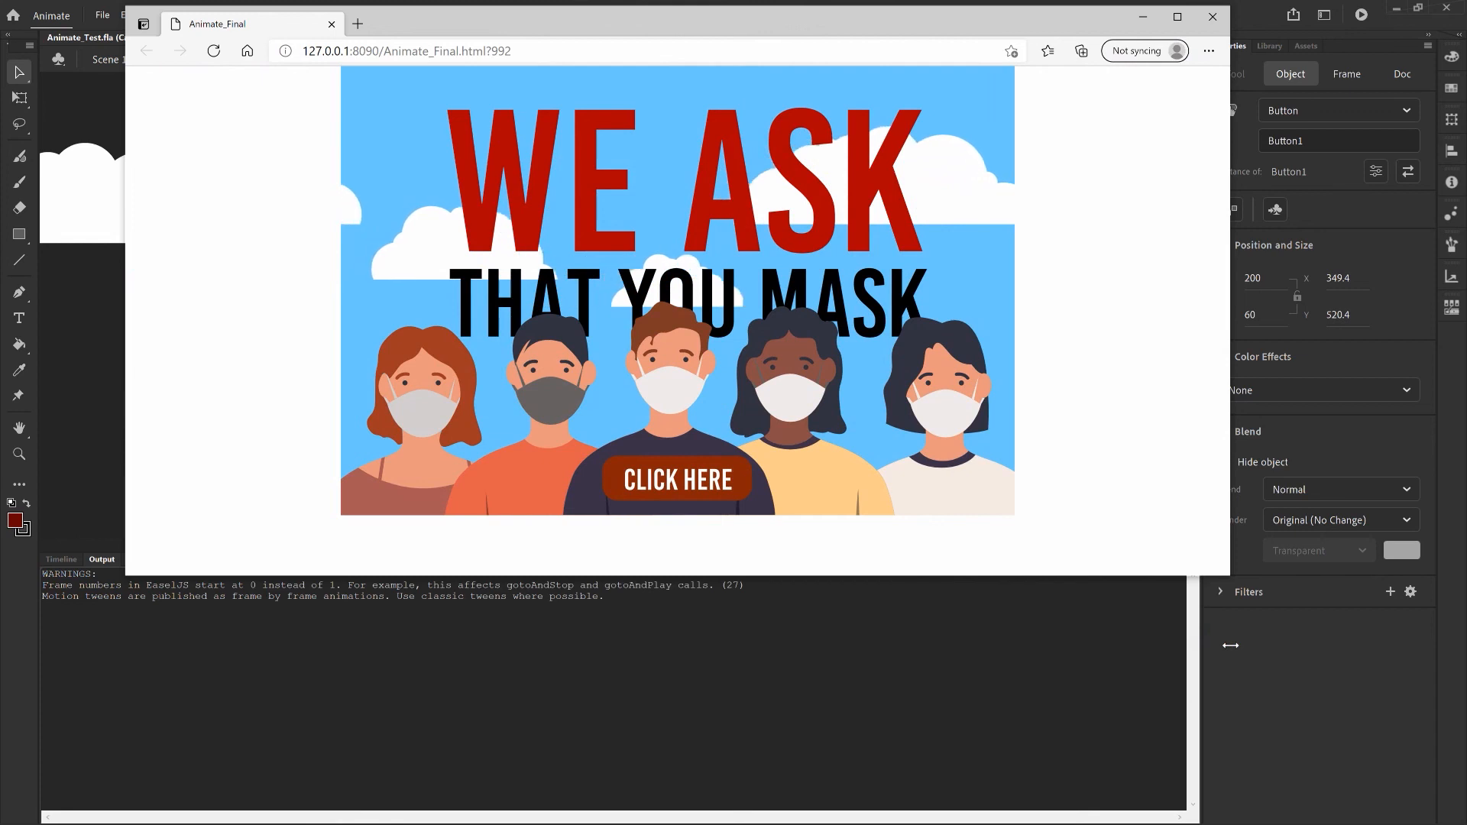
key(ctrl+w)
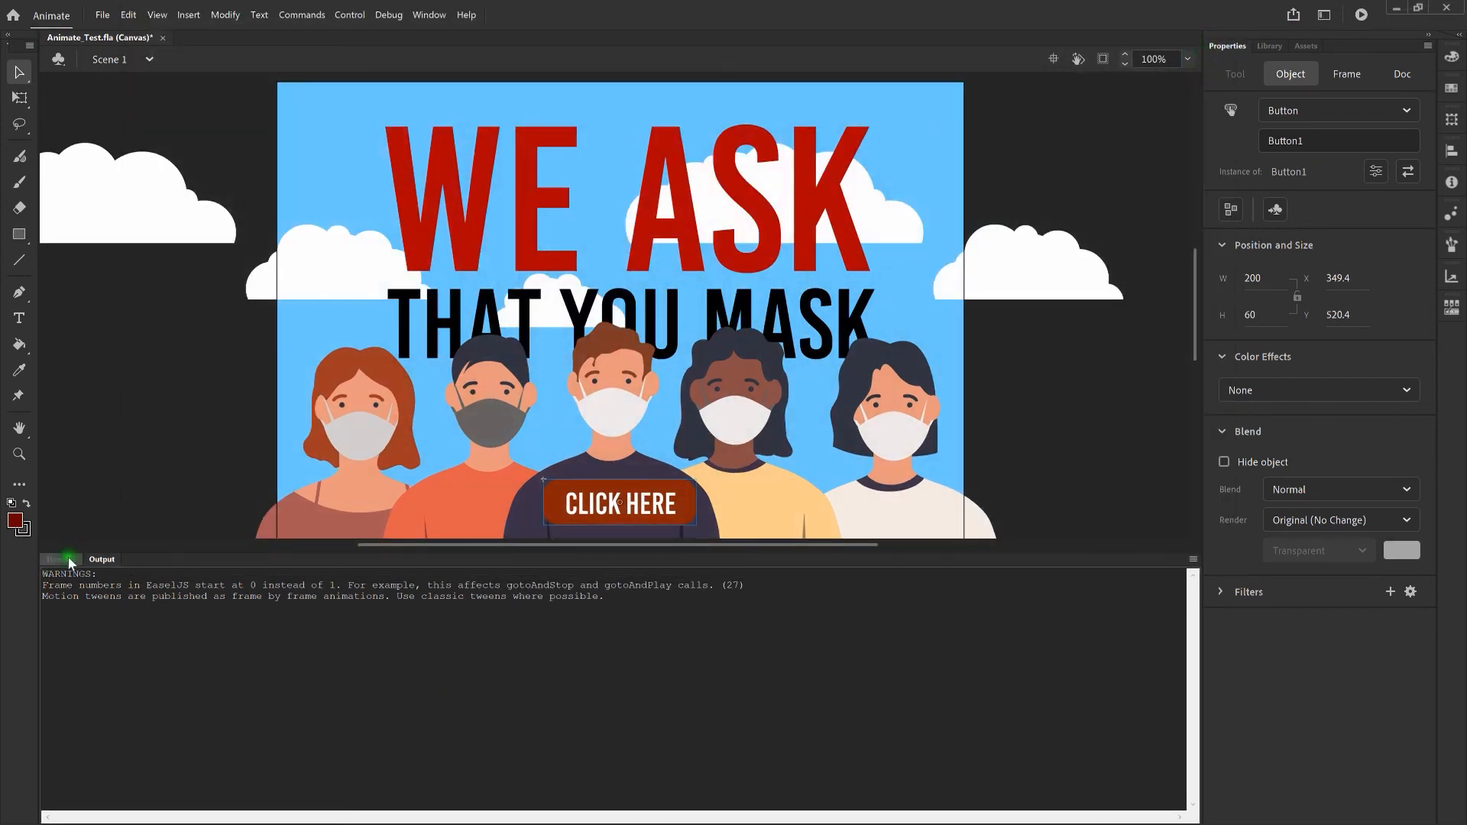
Return to the timeline and publish the animation with the configured settings
click(63, 560)
click(103, 16)
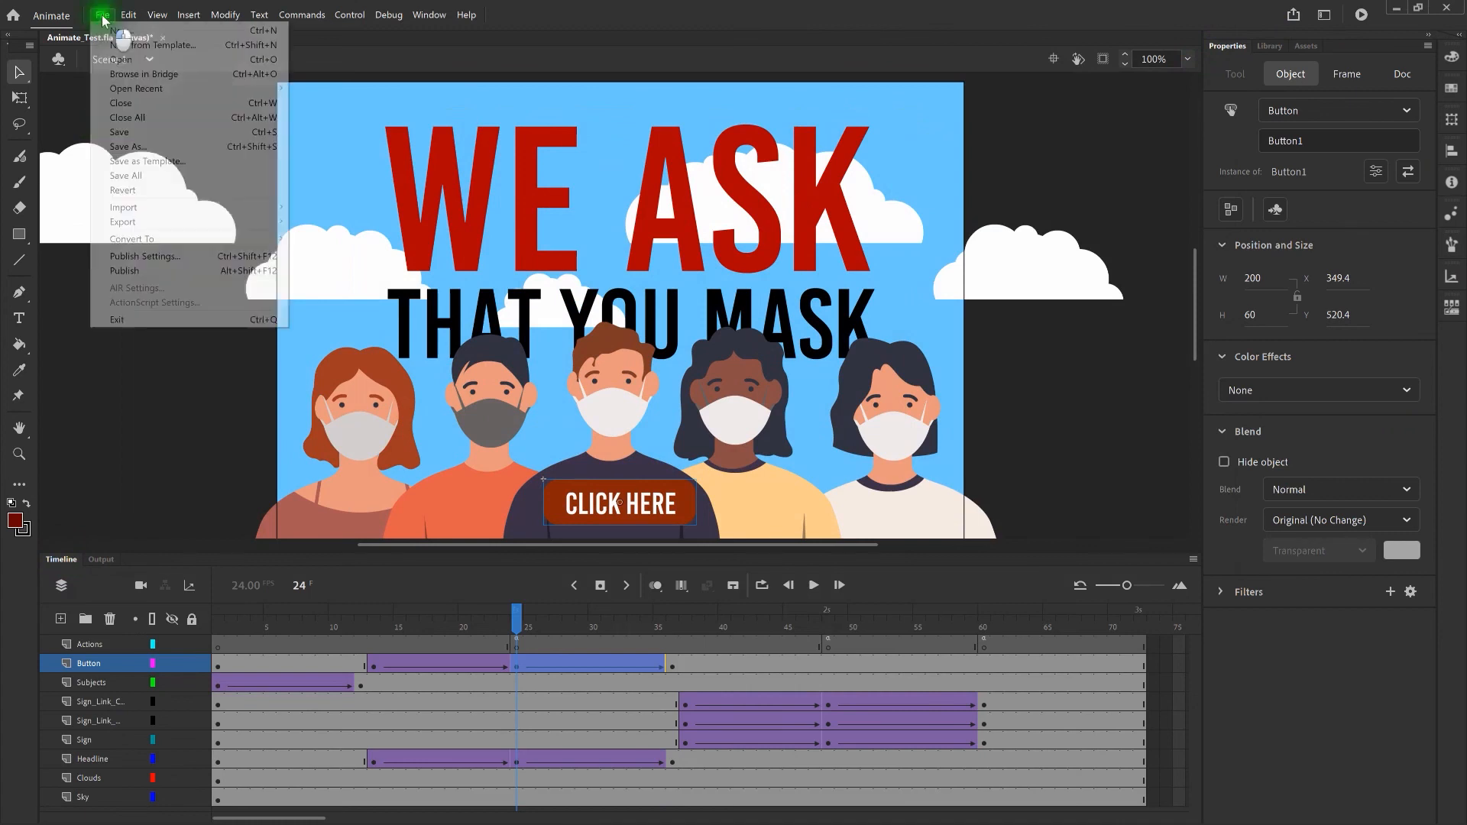
click(181, 269)
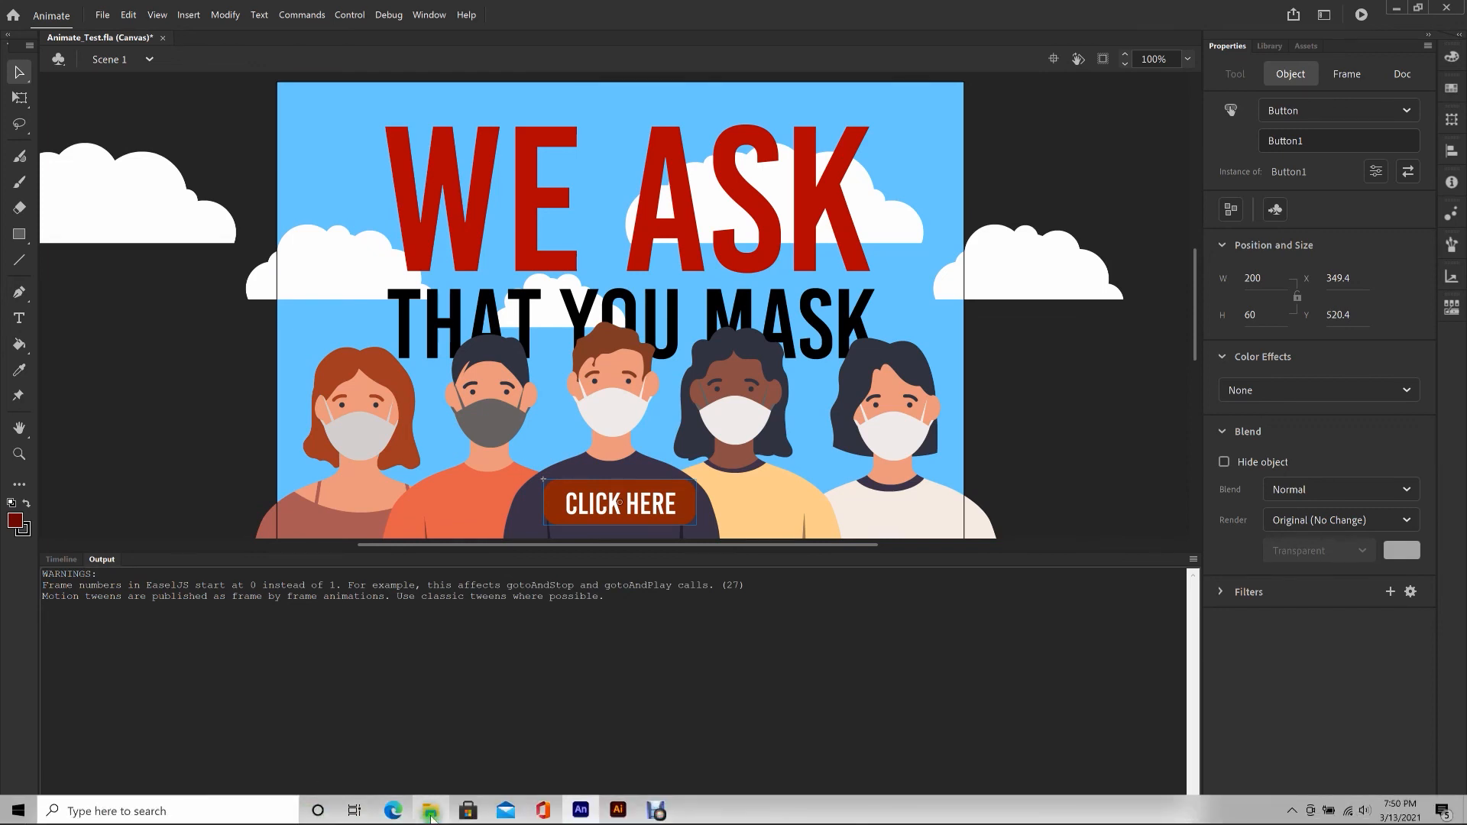
Switch to File Explorer, open the animatetest folder and locate the published Animate_Final.html file
click(431, 811)
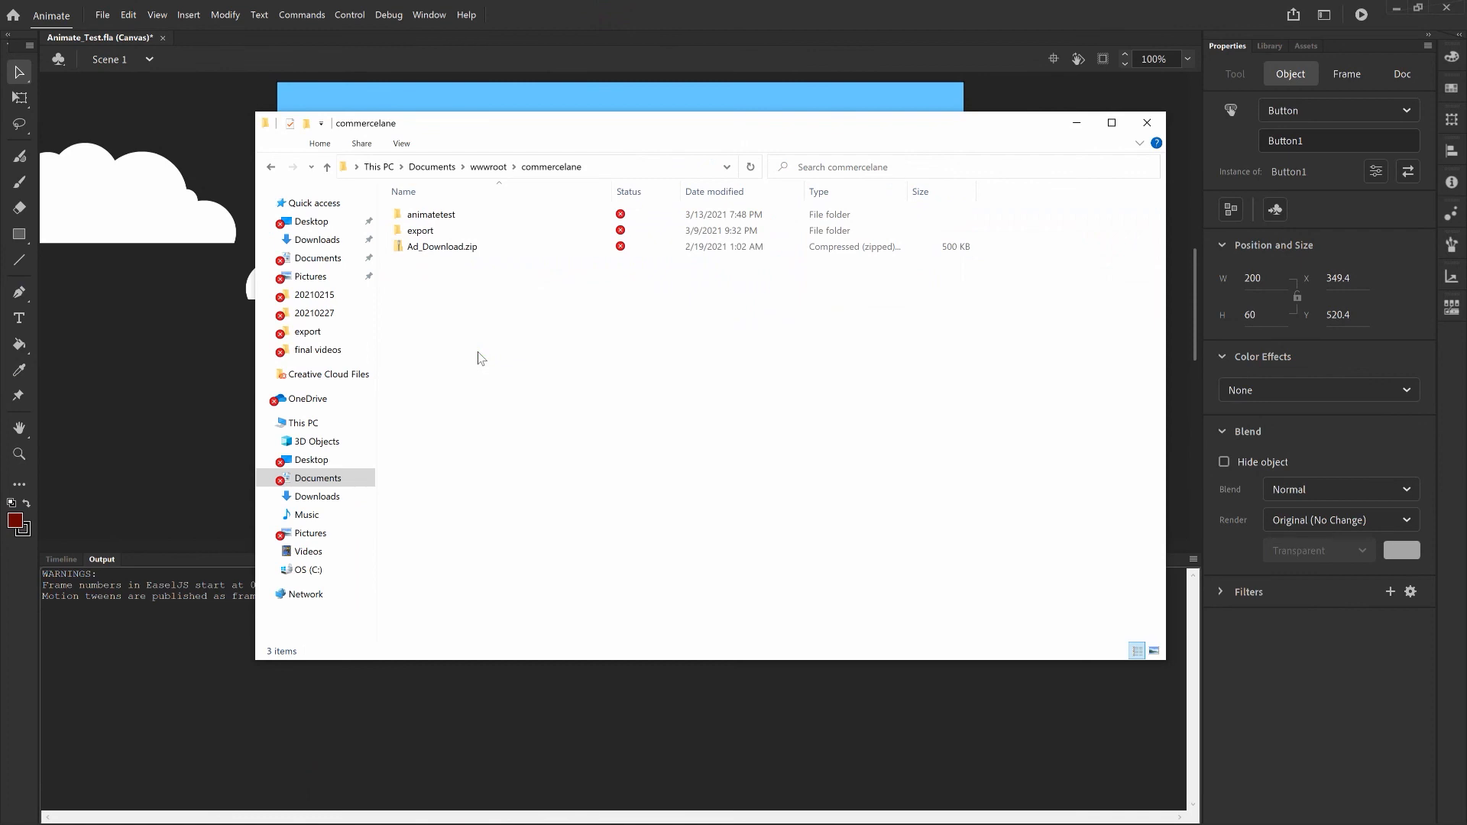
double_click(420, 214)
click(475, 231)
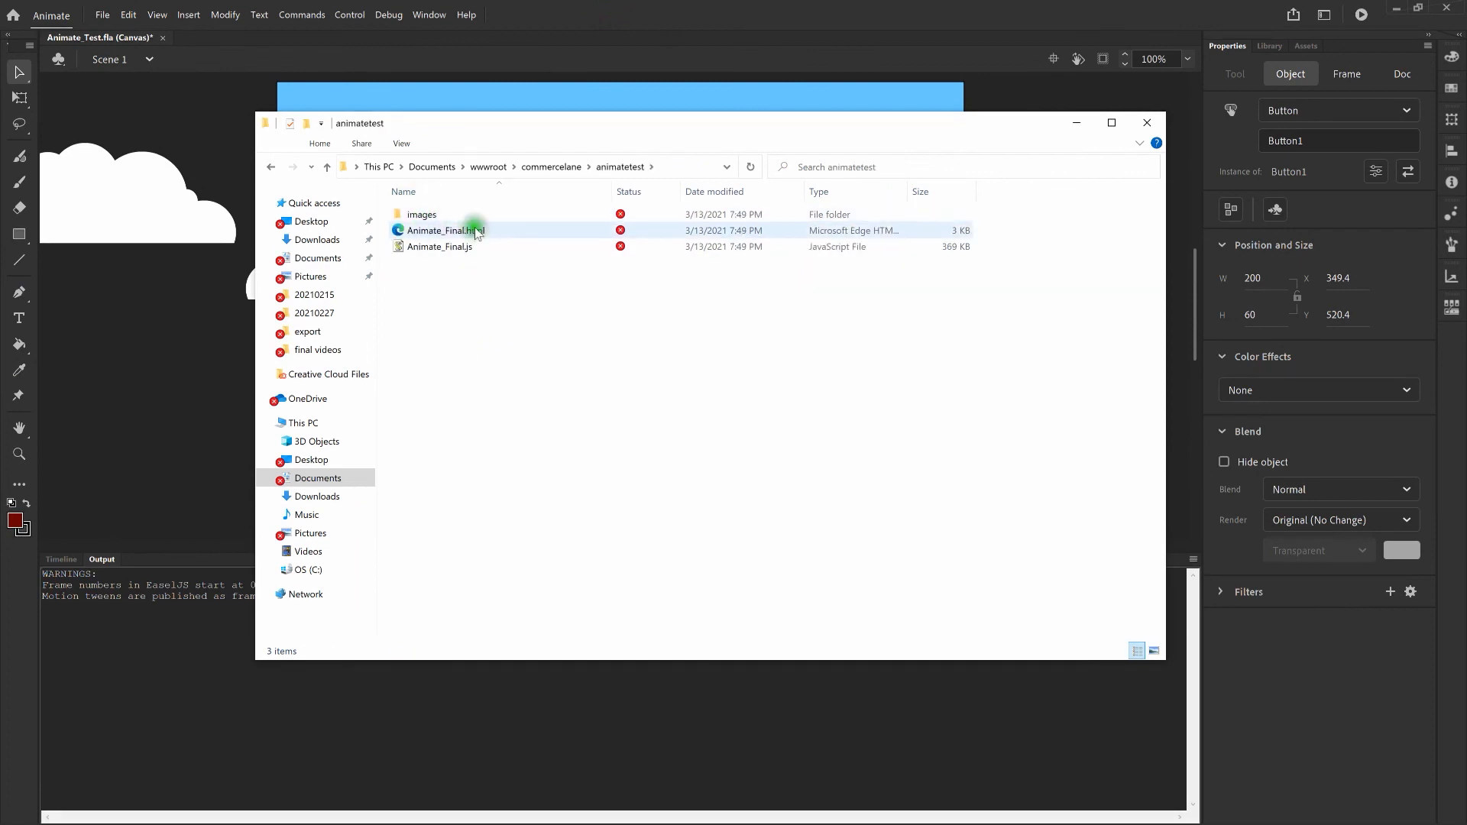